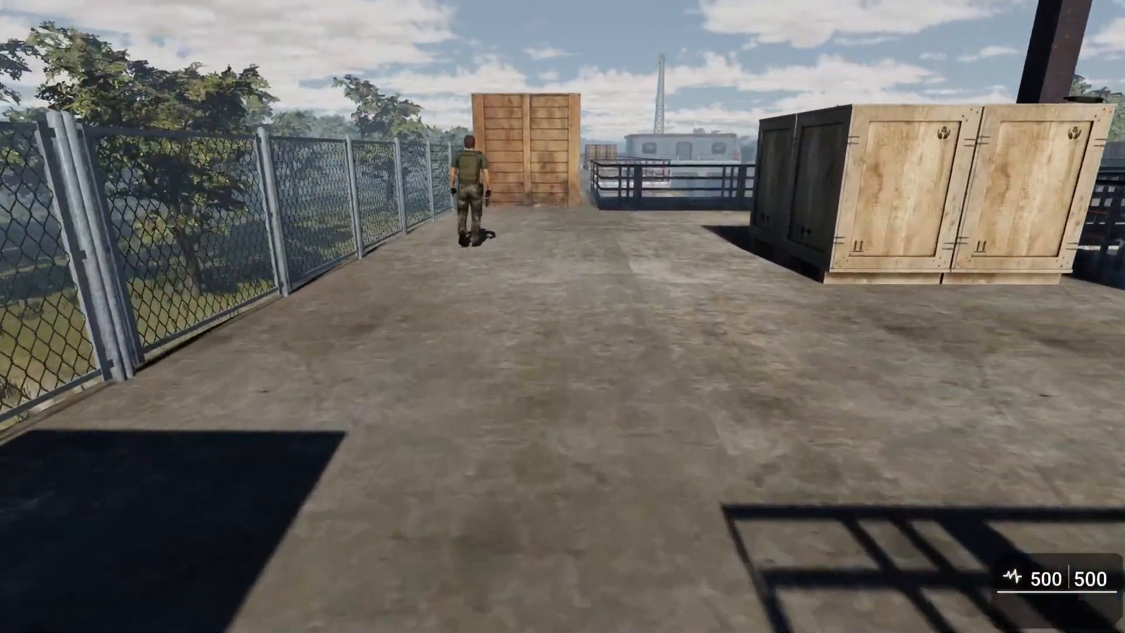
Activate the stealth shield in the test level and walk past the wooden crates onto the metal walkway.
key("d")
key("q")
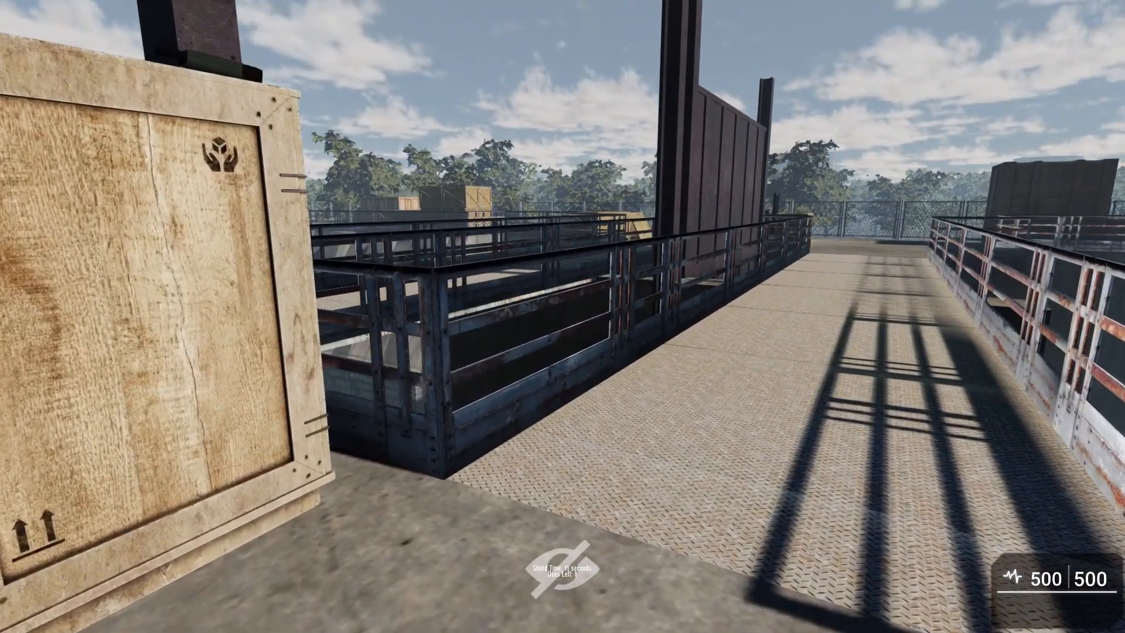
key("d")
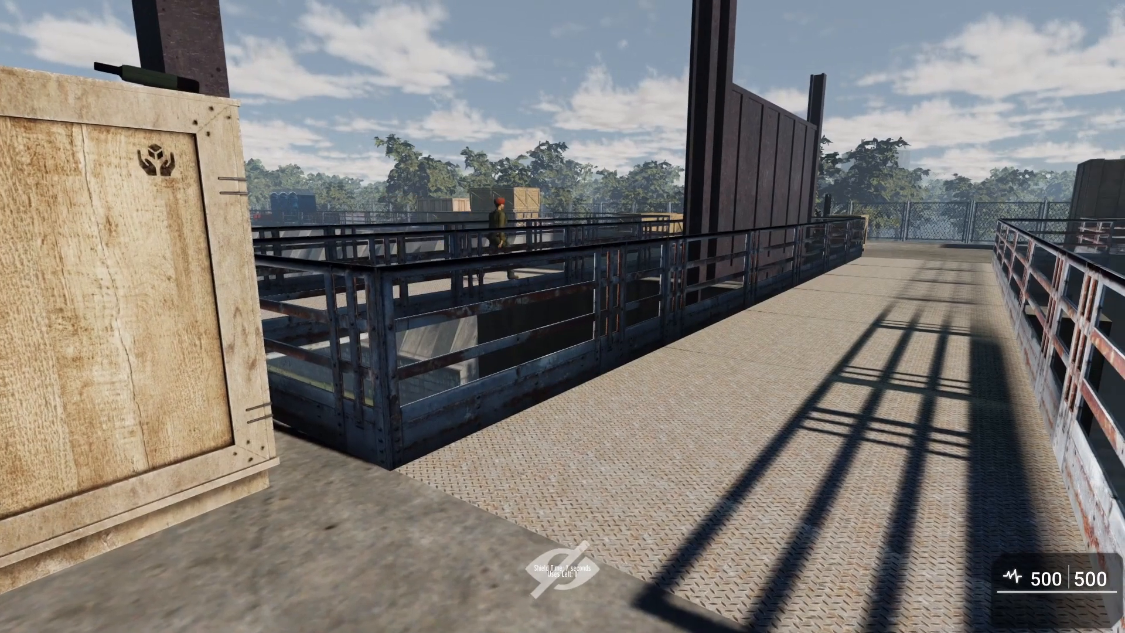
key("w")
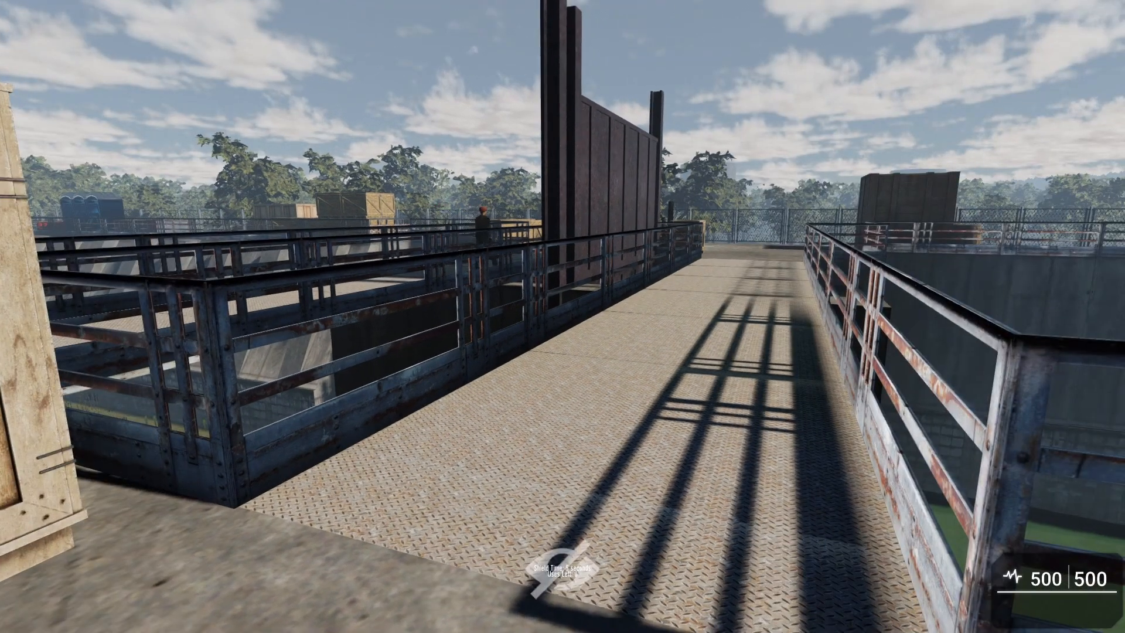
key("w")
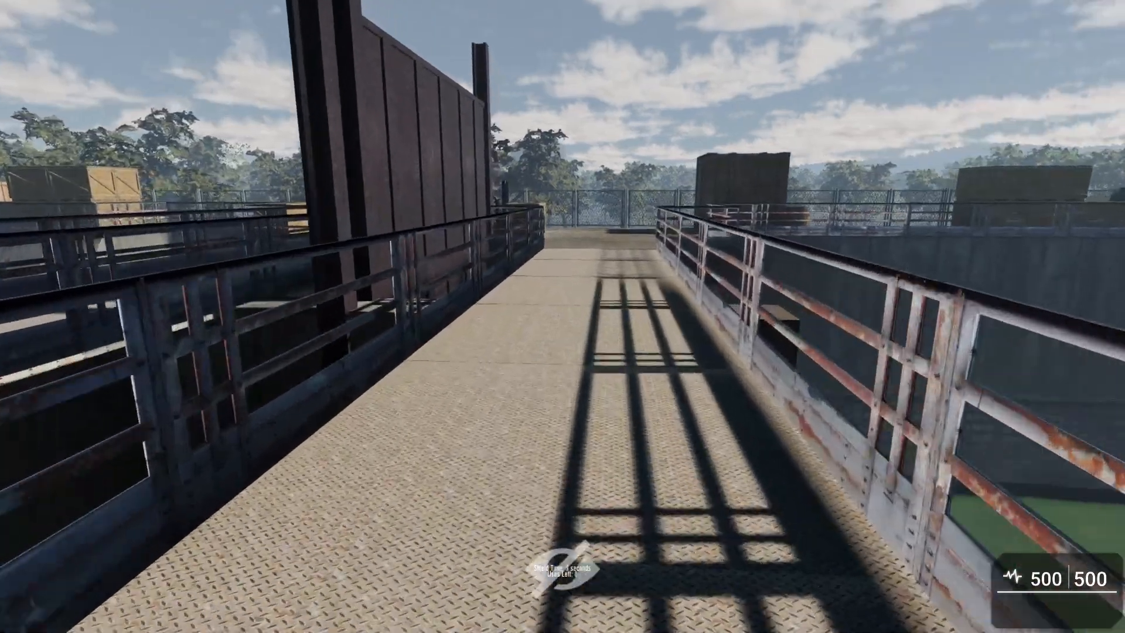
key("w")
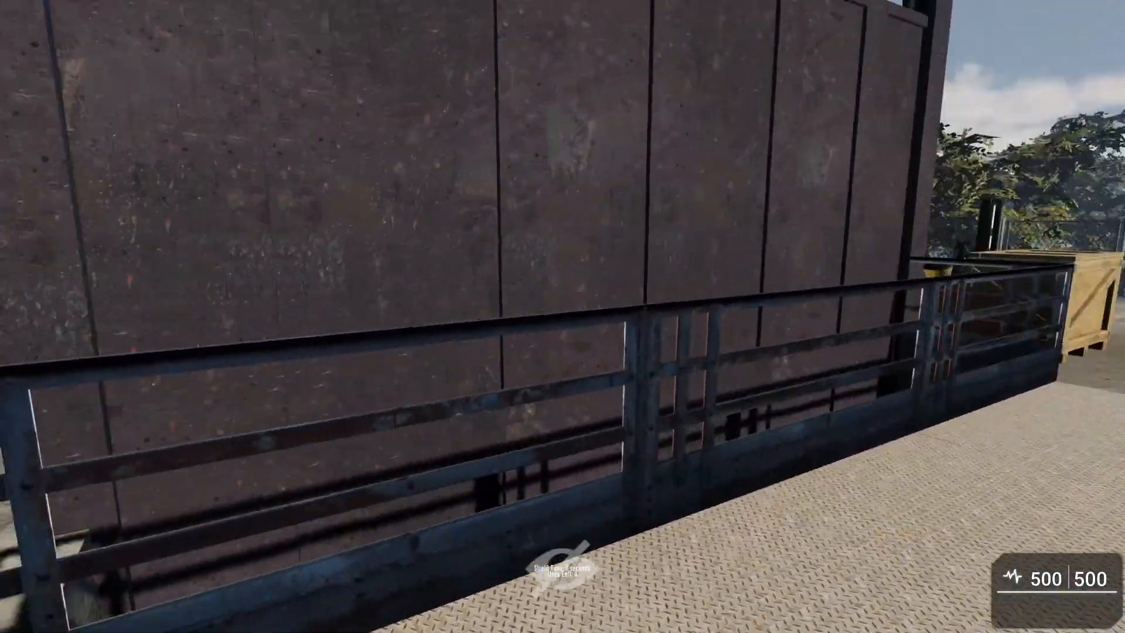
Move back and forth beside the rusty steel wall, then leave the walkway onto the concrete yard.
key("s")
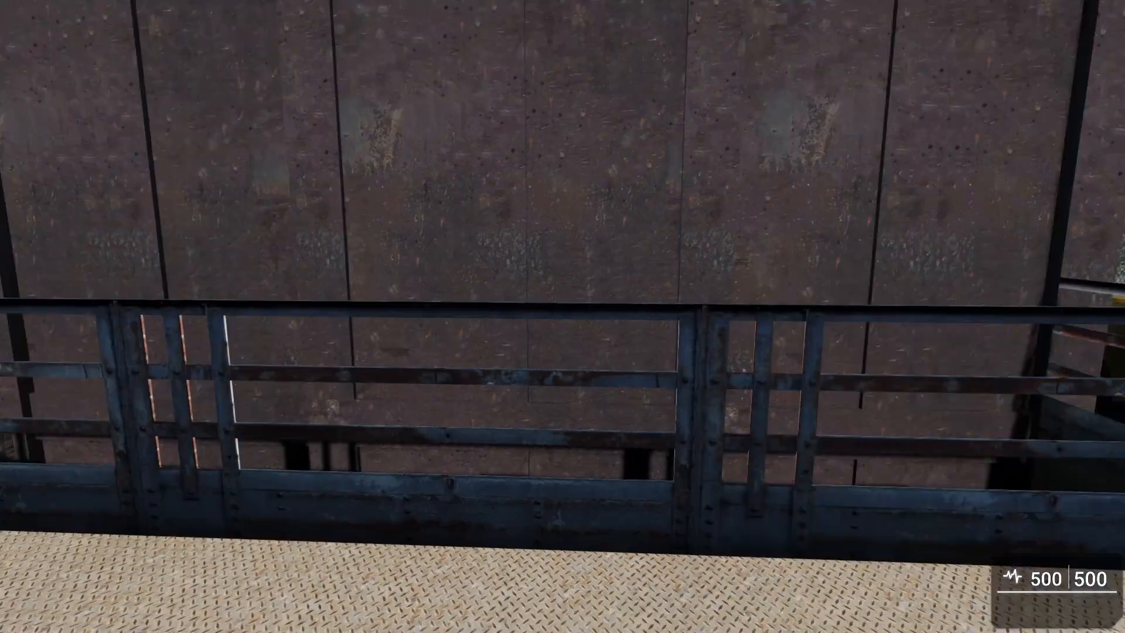
key("w")
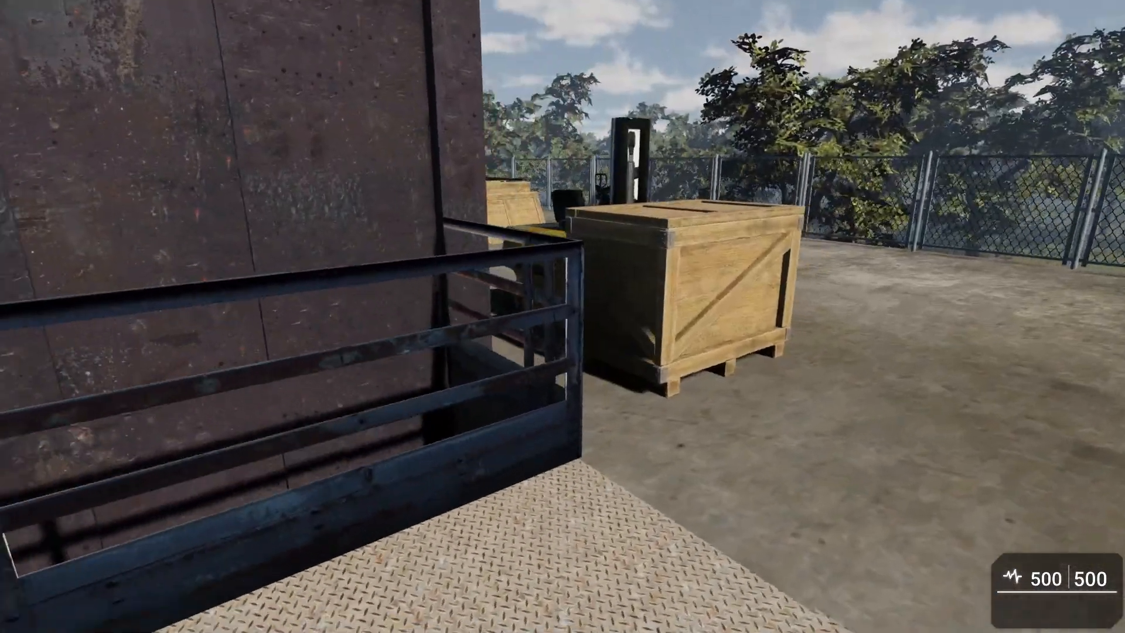
key("s")
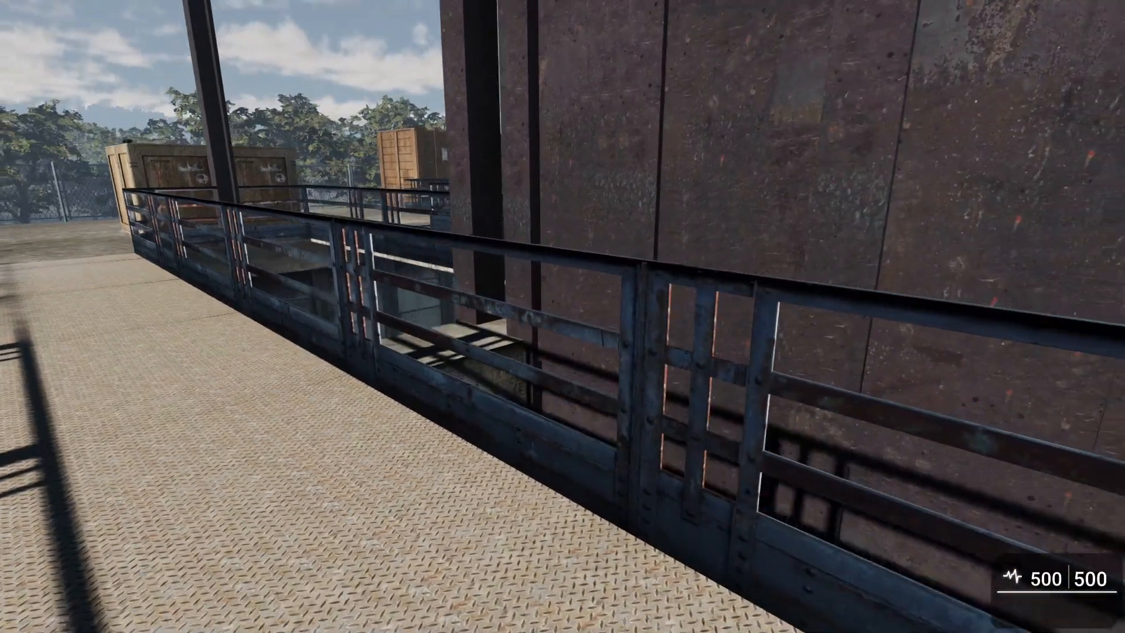
key("w")
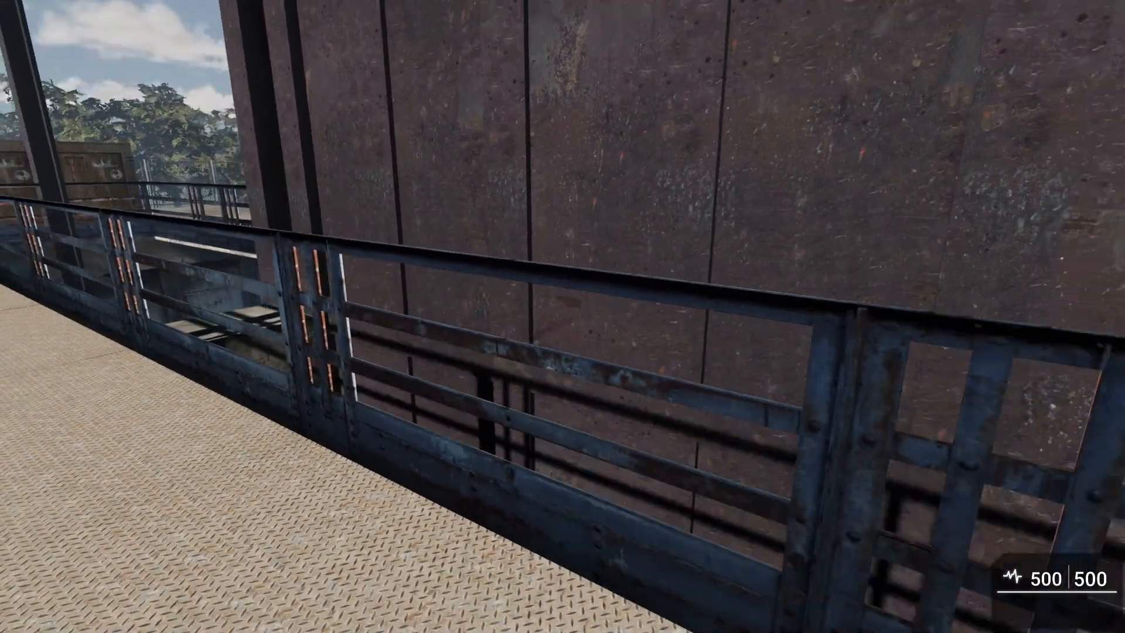
key("w")
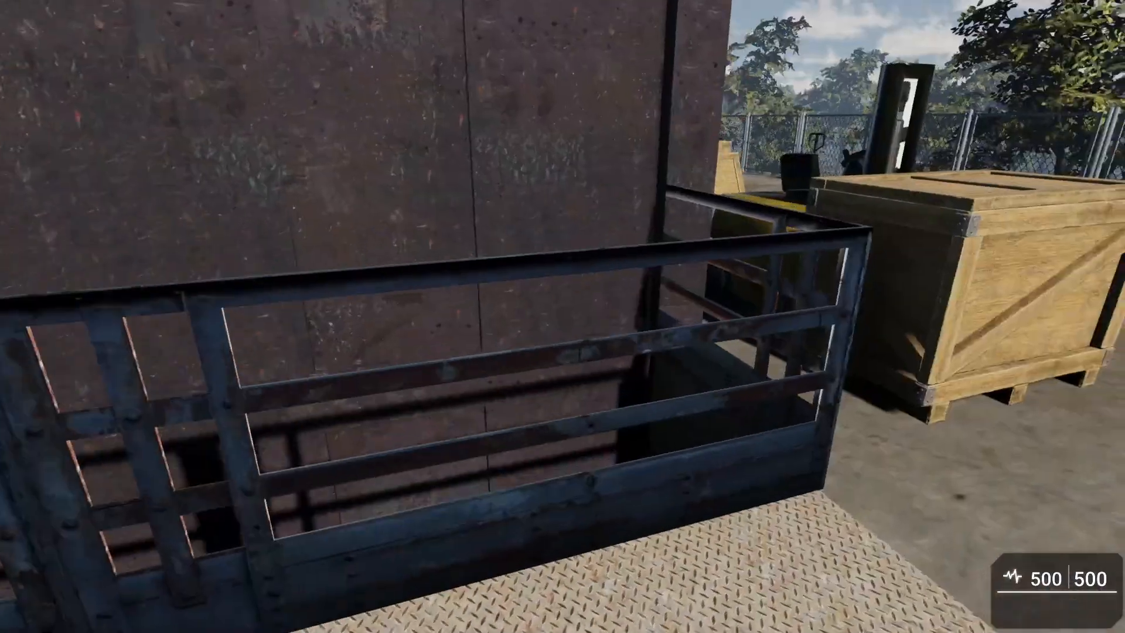
key("w")
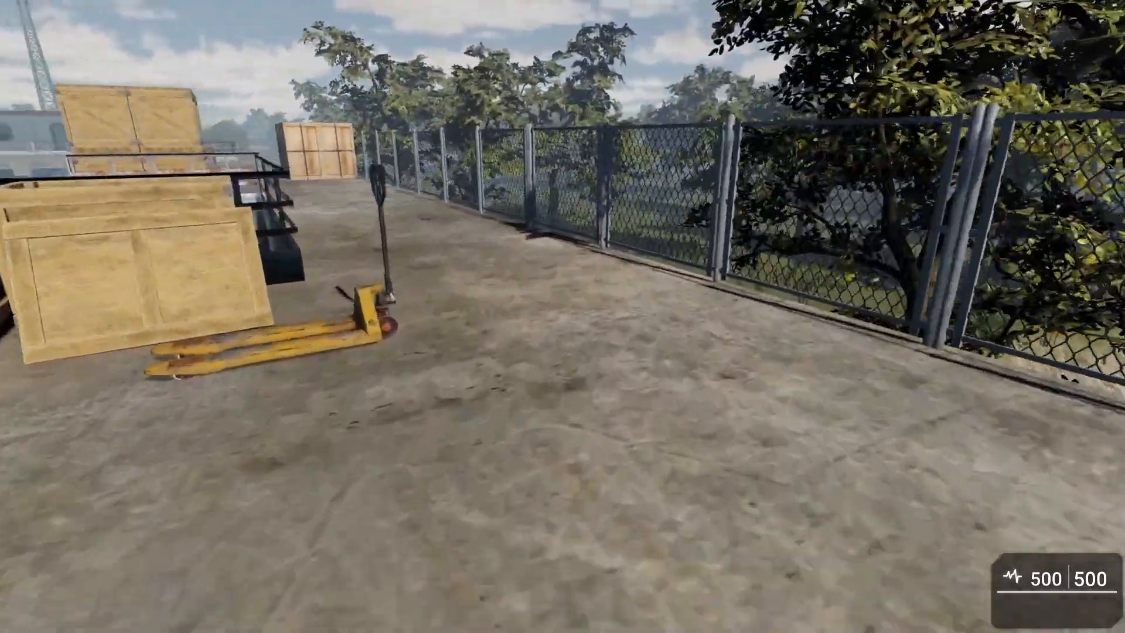
Walk past the yellow pallet jack to the railing and look across the basin toward the far walkway.
key("w")
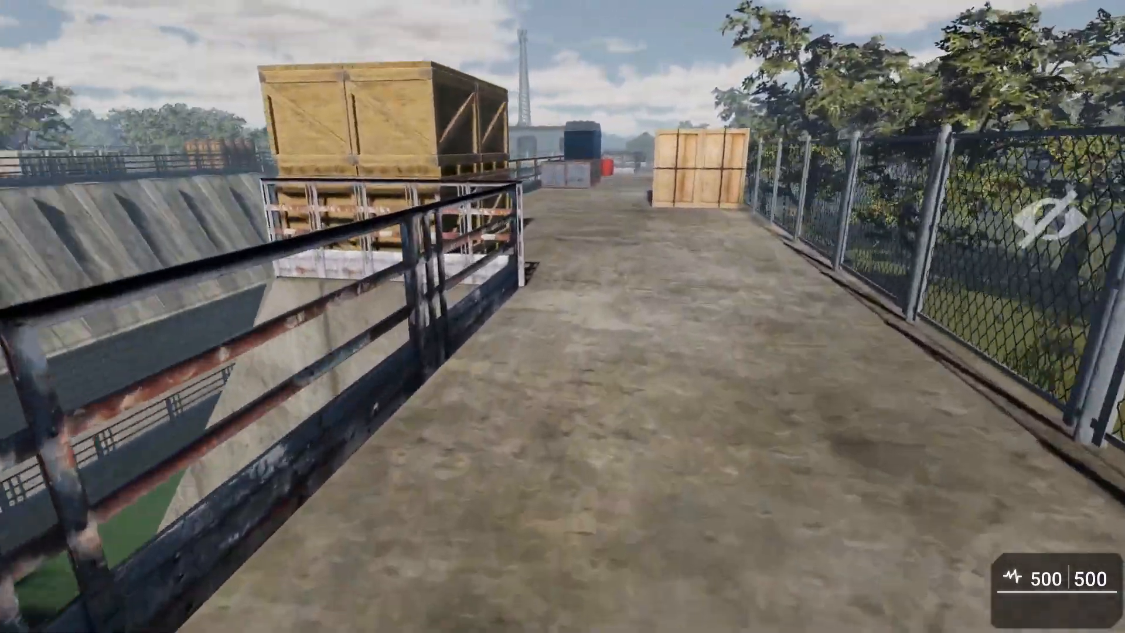
key("w")
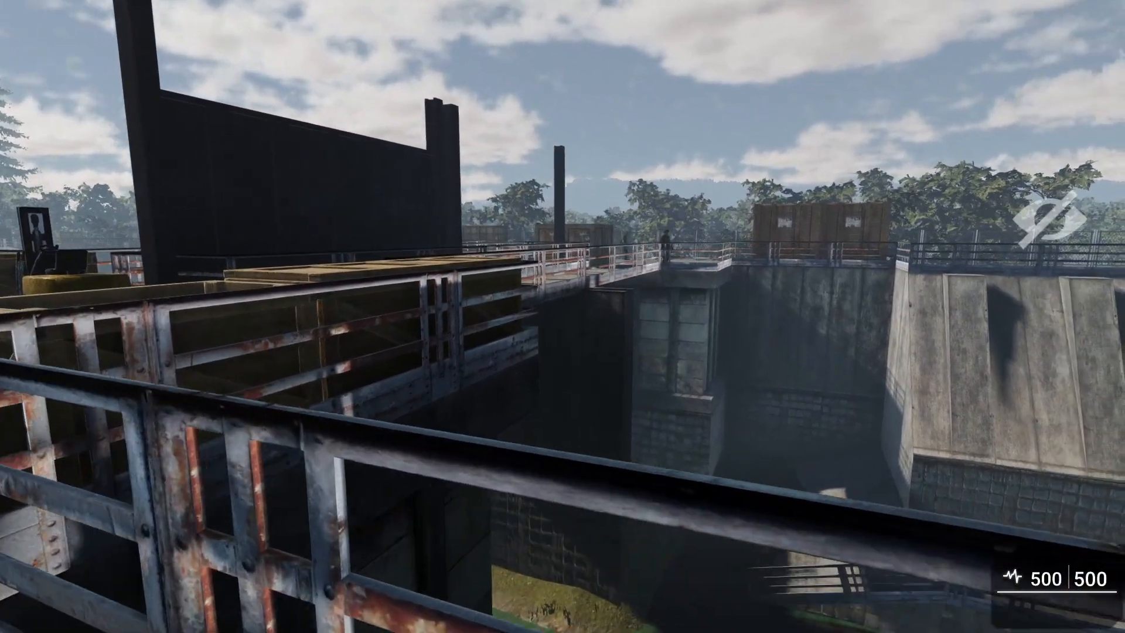
key("s")
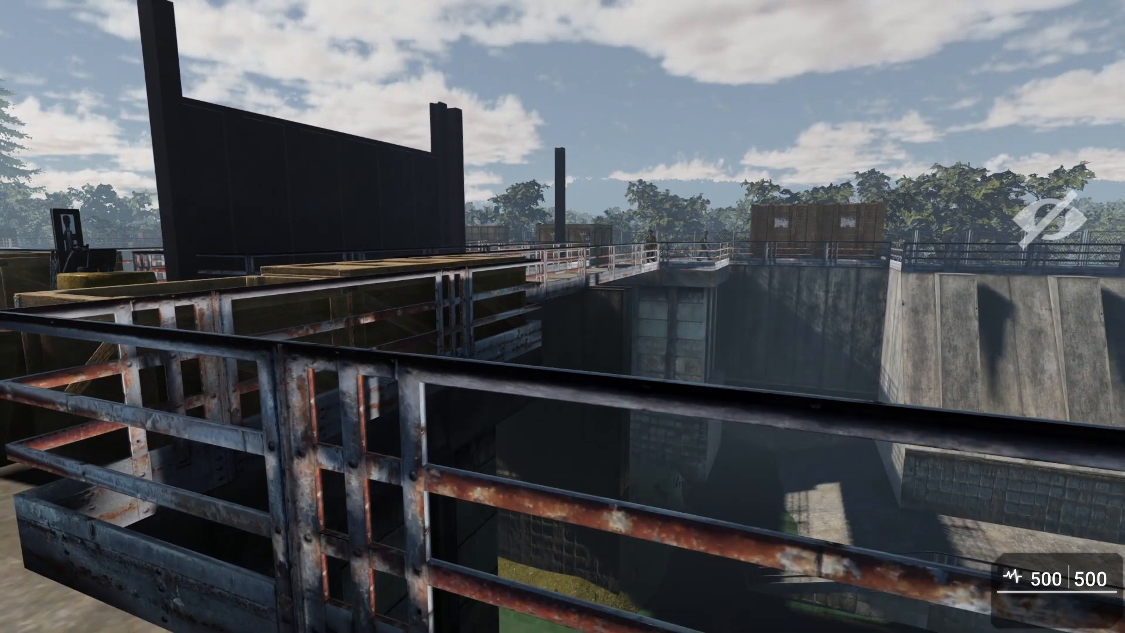
key("s")
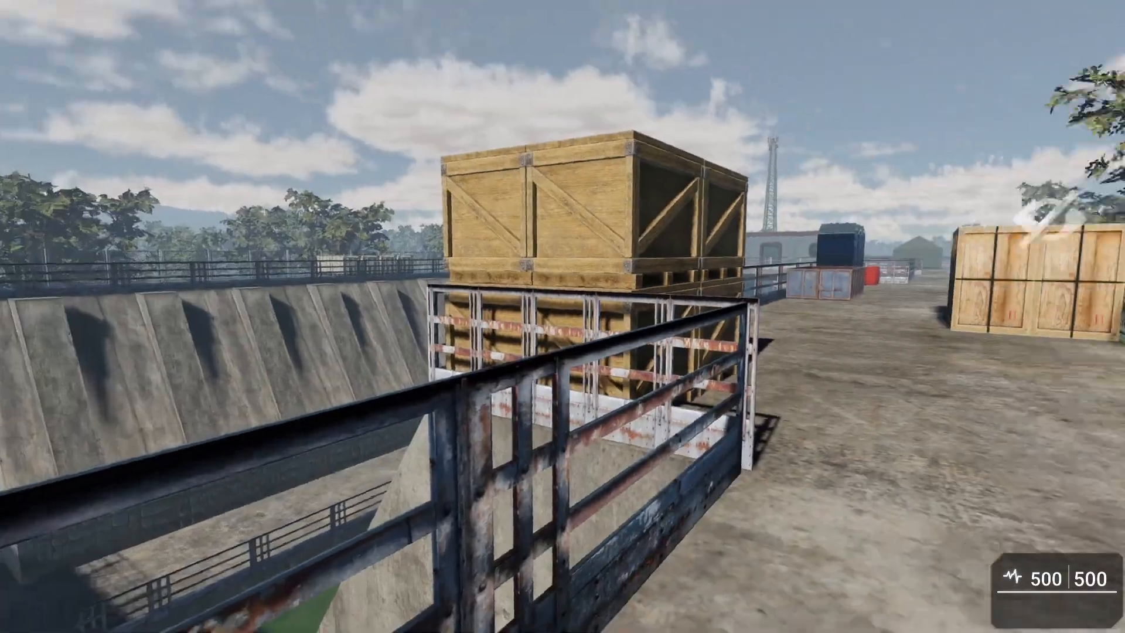
Walk along the fence past the container, blue cabins and red barrels toward the grey building, and end the level test.
key("w")
key("w")
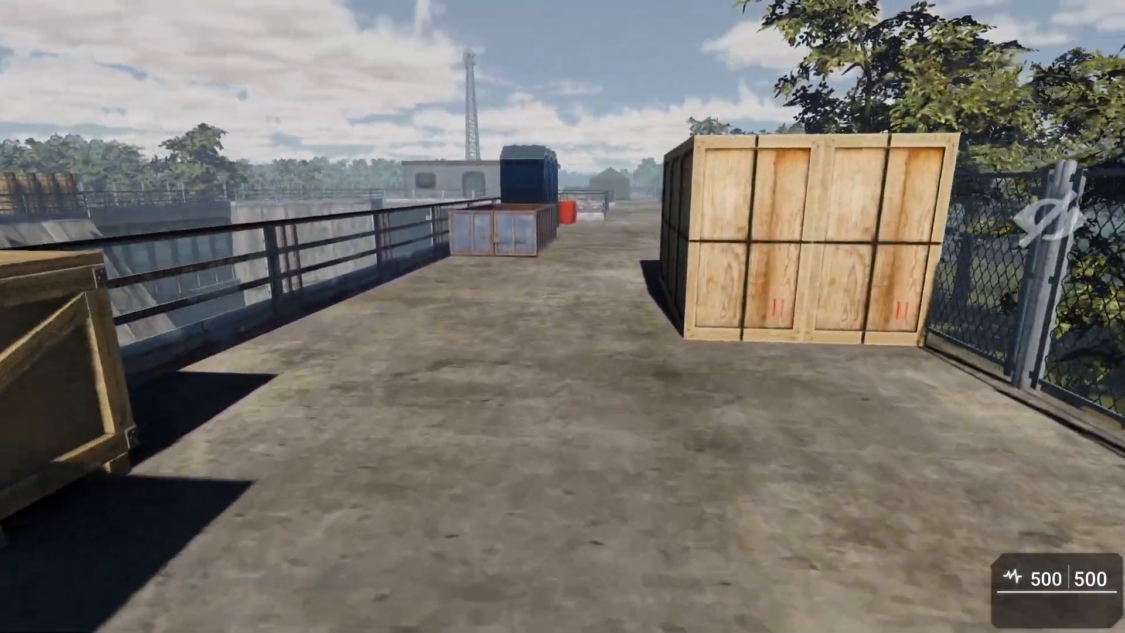
key("w")
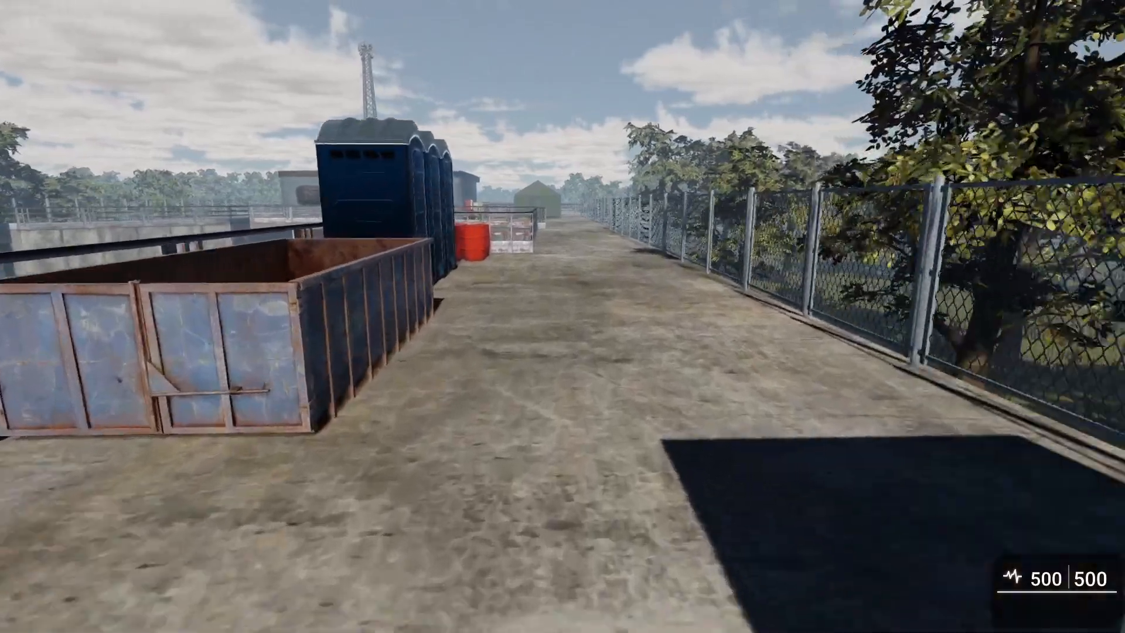
key("w")
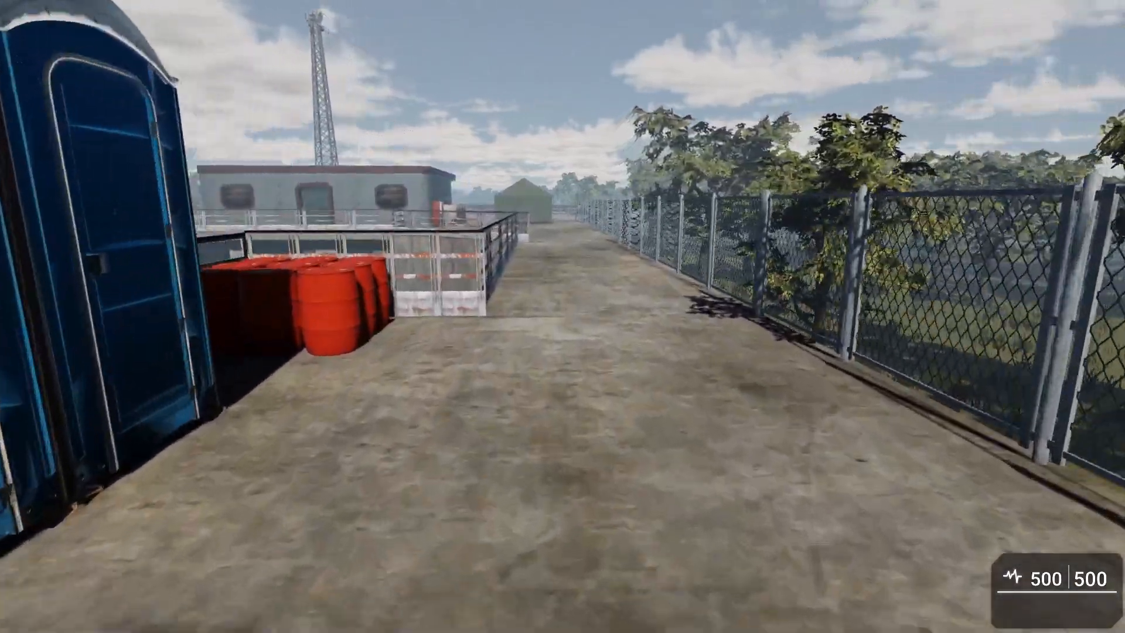
key("w")
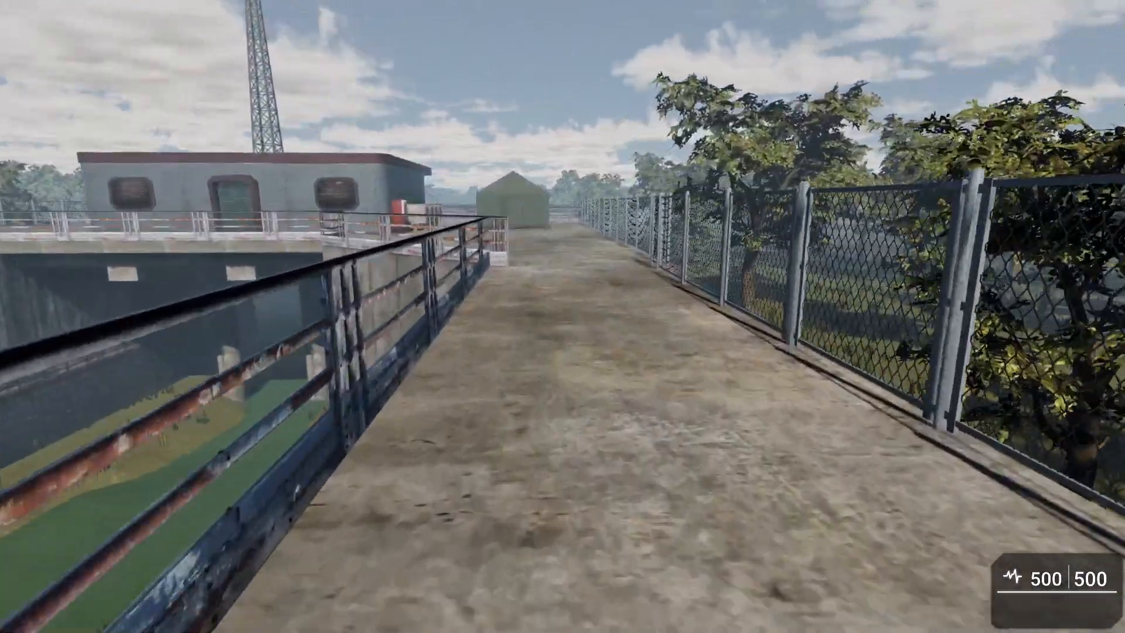
key("w")
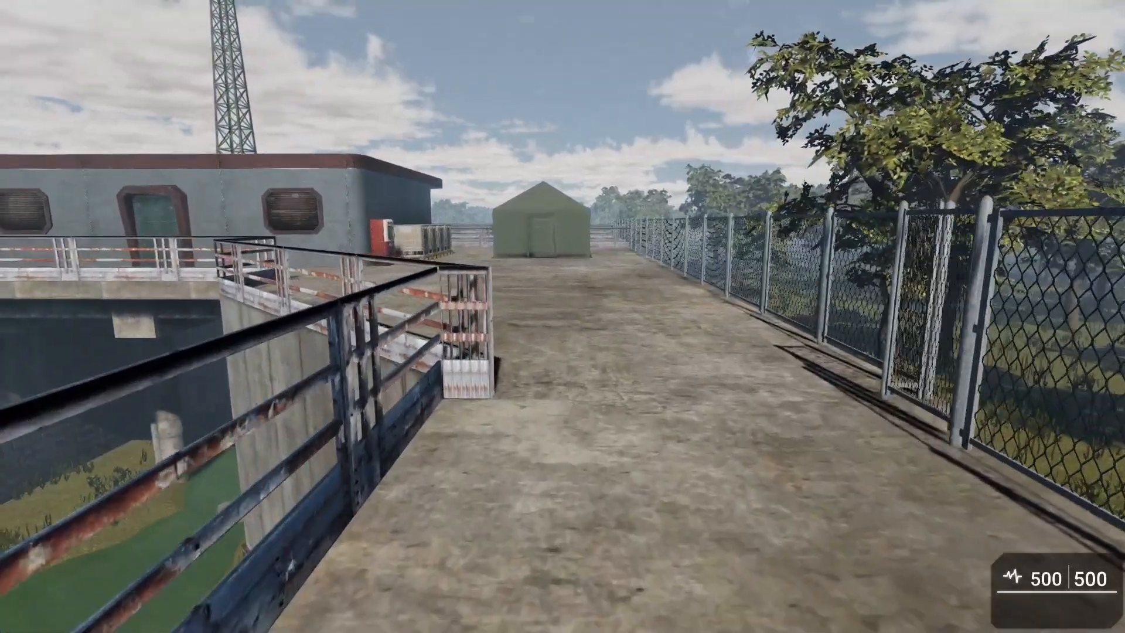
key("w")
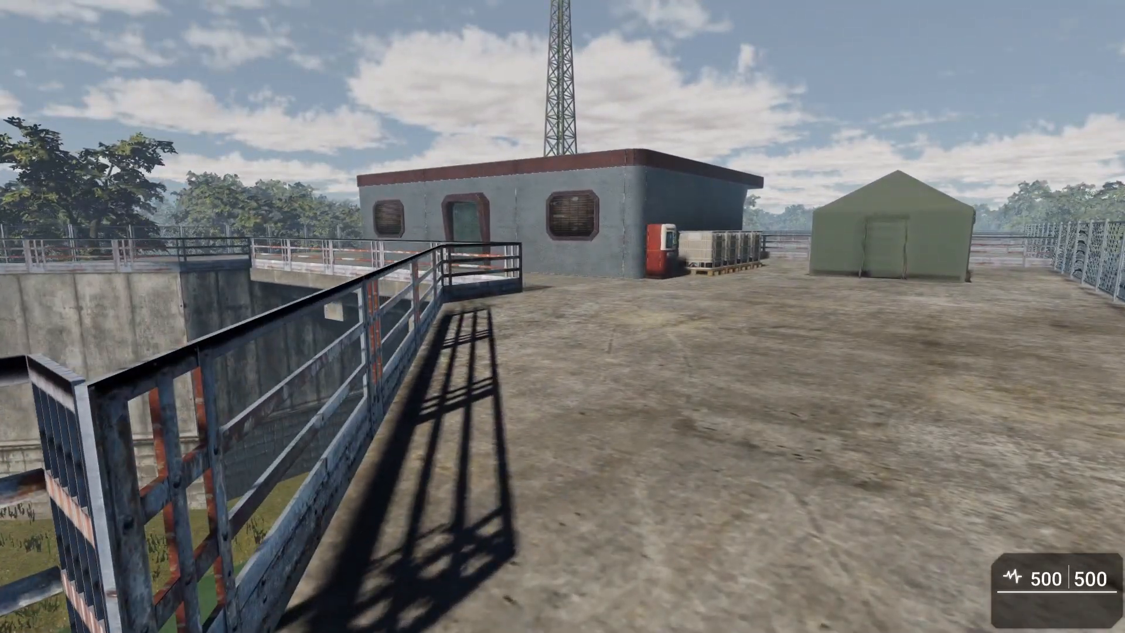
key("Escape")
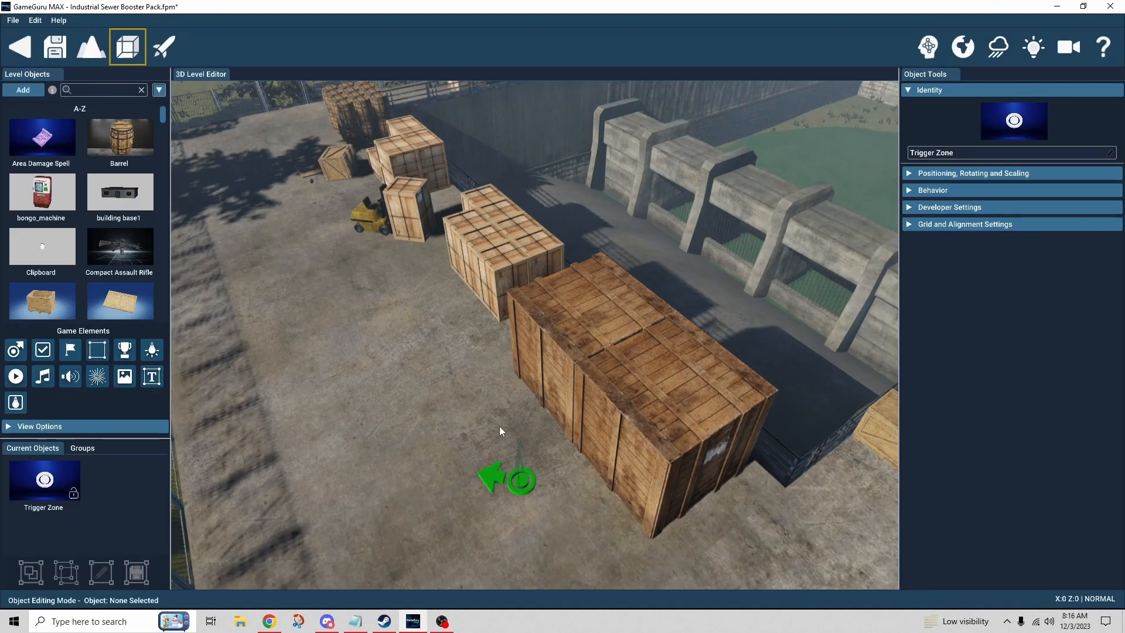
Select the gps object lying on the ground in front of the open crate near the barrels.
left_click(500, 427)
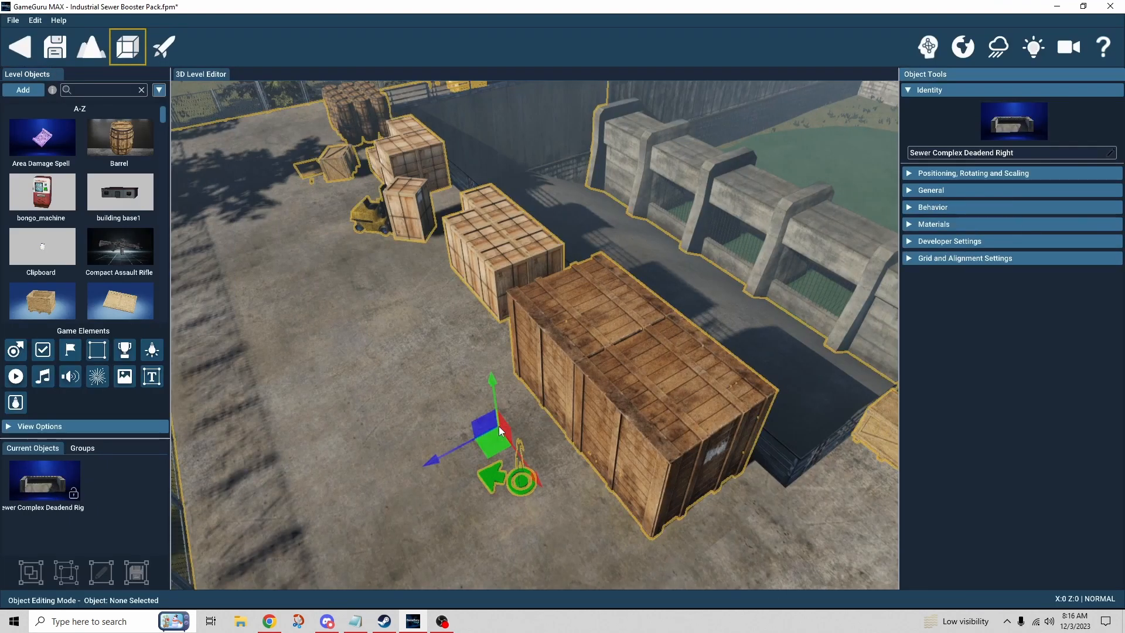
mouse_move(499, 427)
right_mouse_down()
mouse_move(621, 381)
mouse_move(592, 404)
mouse_move(488, 420)
right_mouse_up()
key("w")
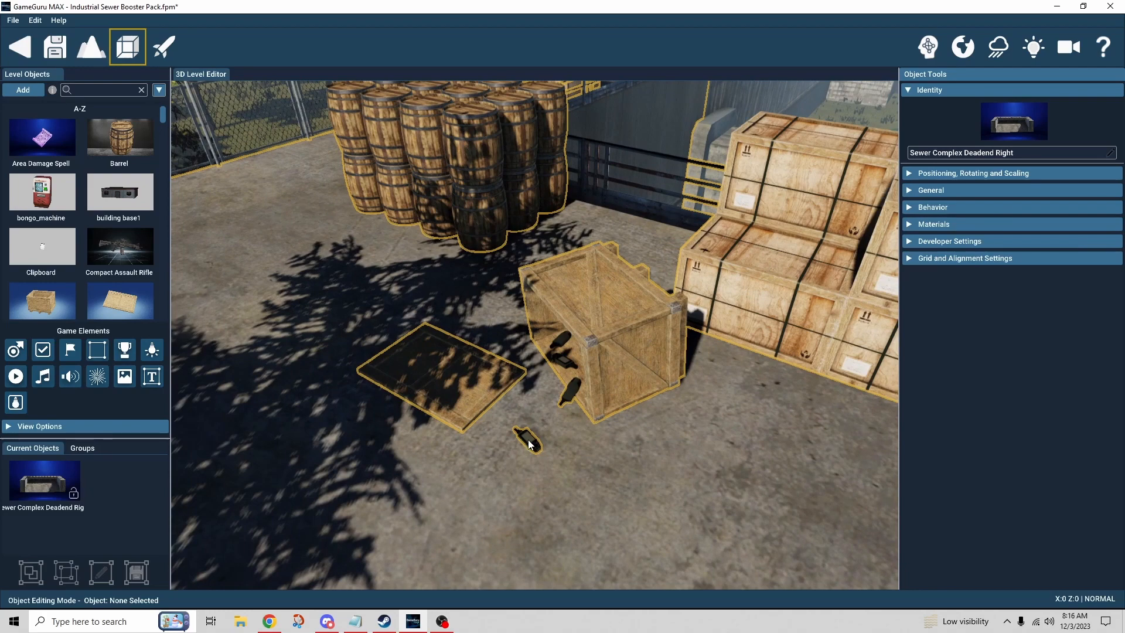
left_click(529, 442)
key("a")
right_click_drag(528, 441, 531, 476)
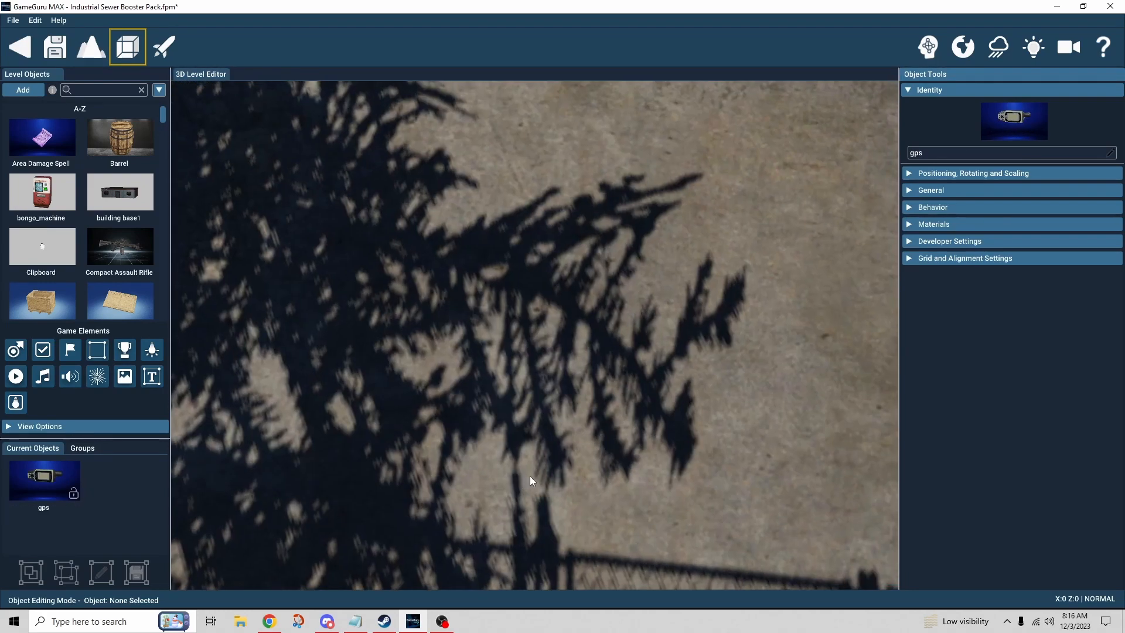
right_click_drag(744, 381, 796, 276)
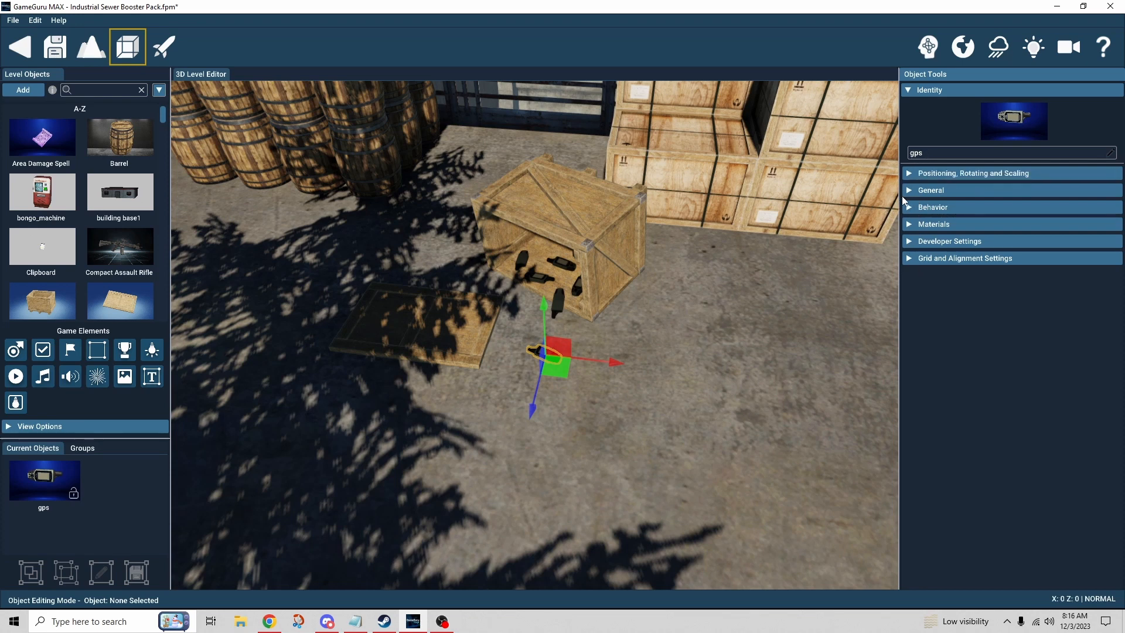
Examine the general properties of the gps object, including its physics and collision settings.
left_click(906, 191)
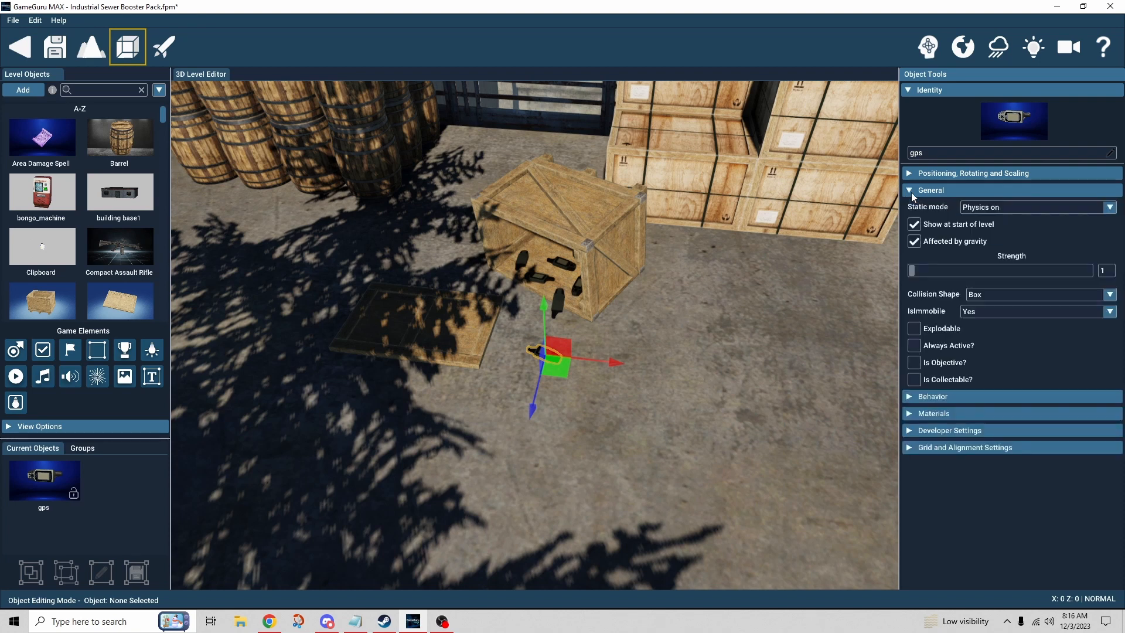
left_click(910, 190)
left_click(909, 190)
left_click(910, 191)
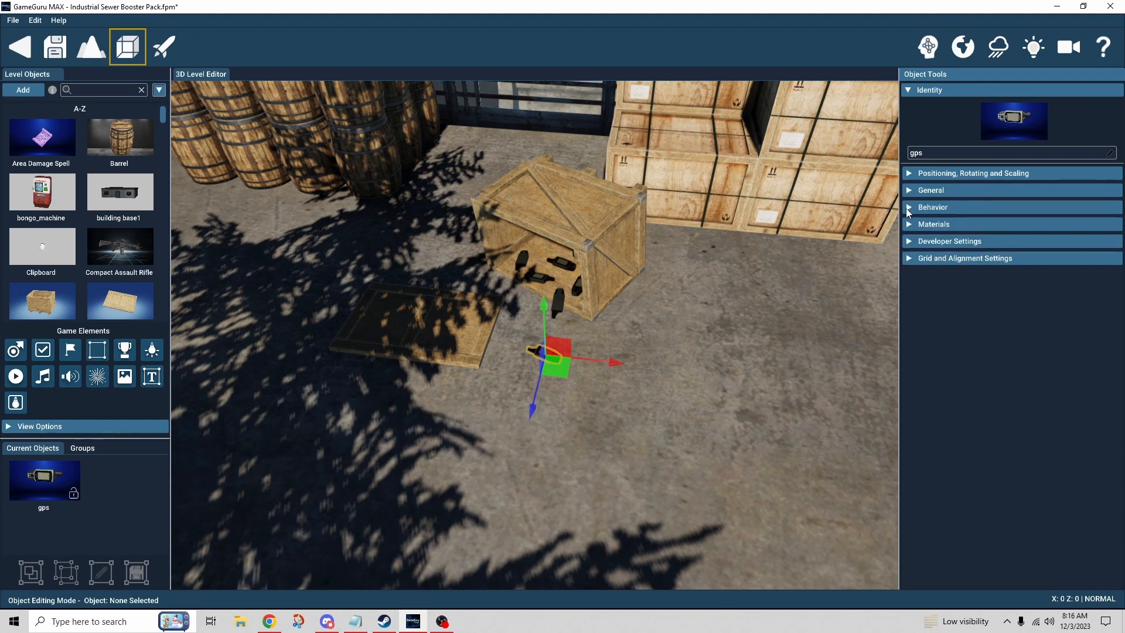
Examine the gps object's Stealthshield behavior and the options available for its Style.
left_click(909, 208)
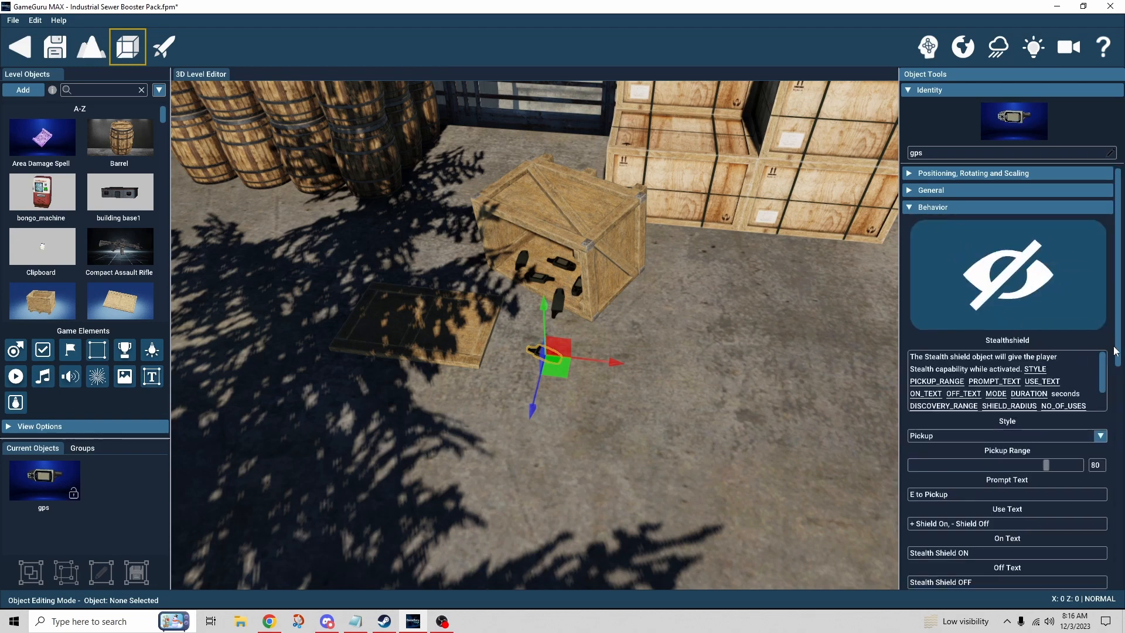
scroll(1109, 356, "down", 1)
scroll(1109, 356, "down", 2)
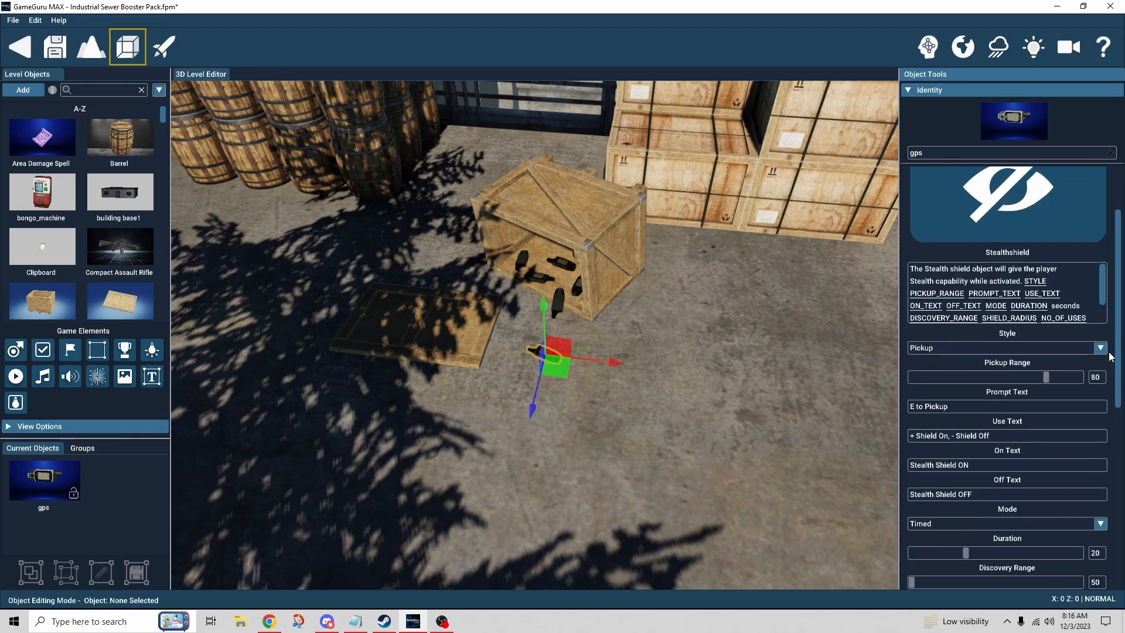
left_click(1102, 304)
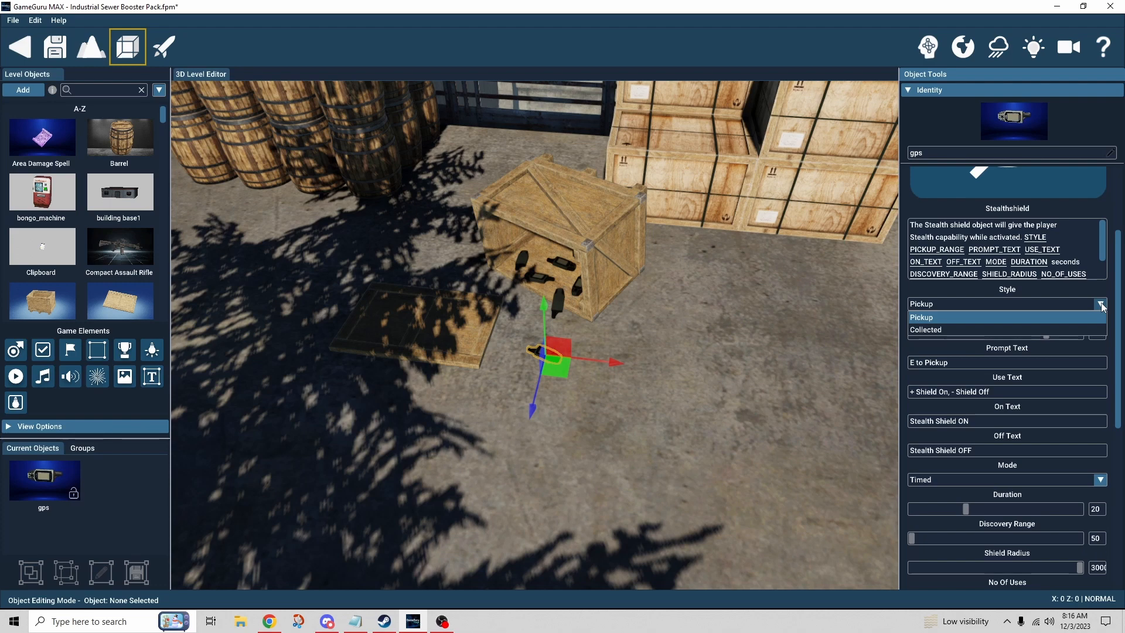
left_click(1102, 305)
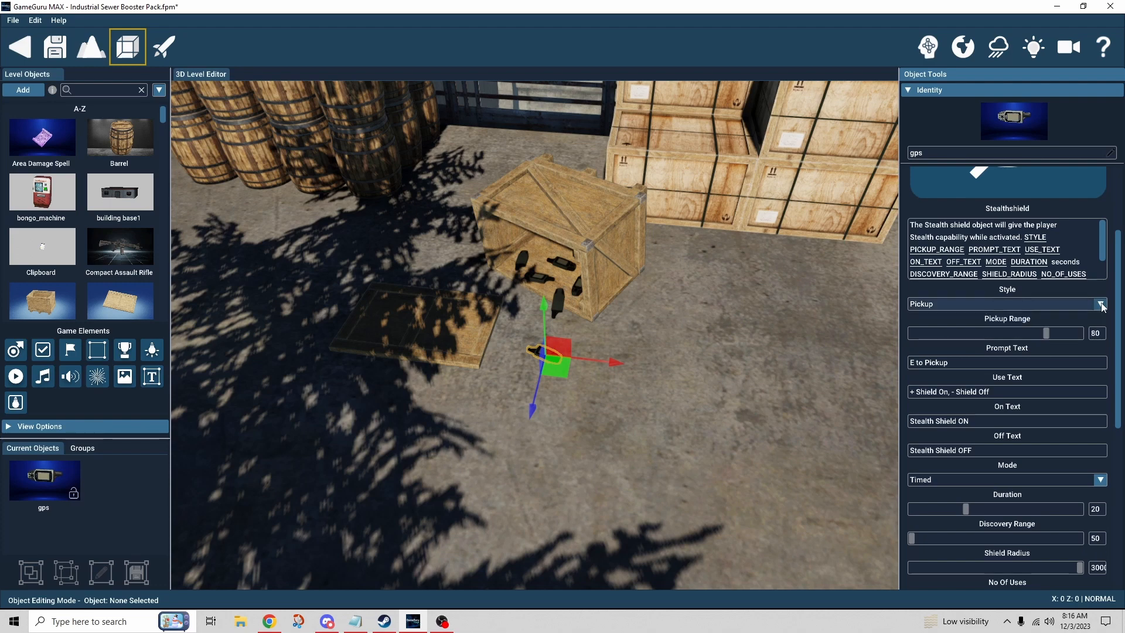
Examine the gps object's Stealthshield texts, the available Mode options, and its Duration, Discovery Range and Shield Radius settings.
scroll(1115, 332, "down", 1)
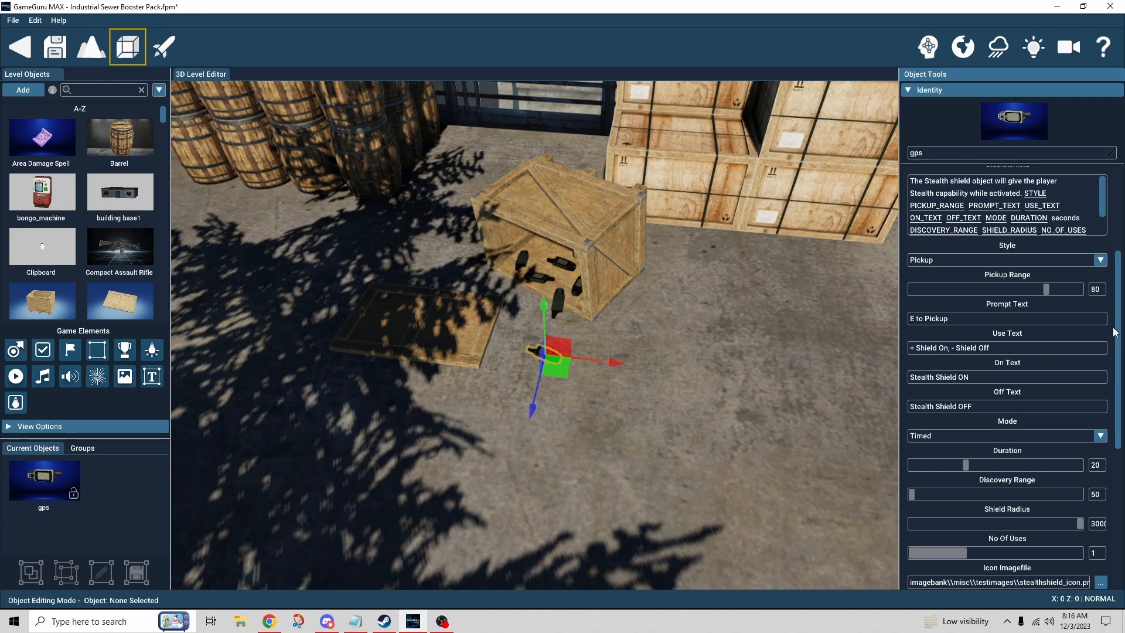
scroll(1115, 332, "down", 1)
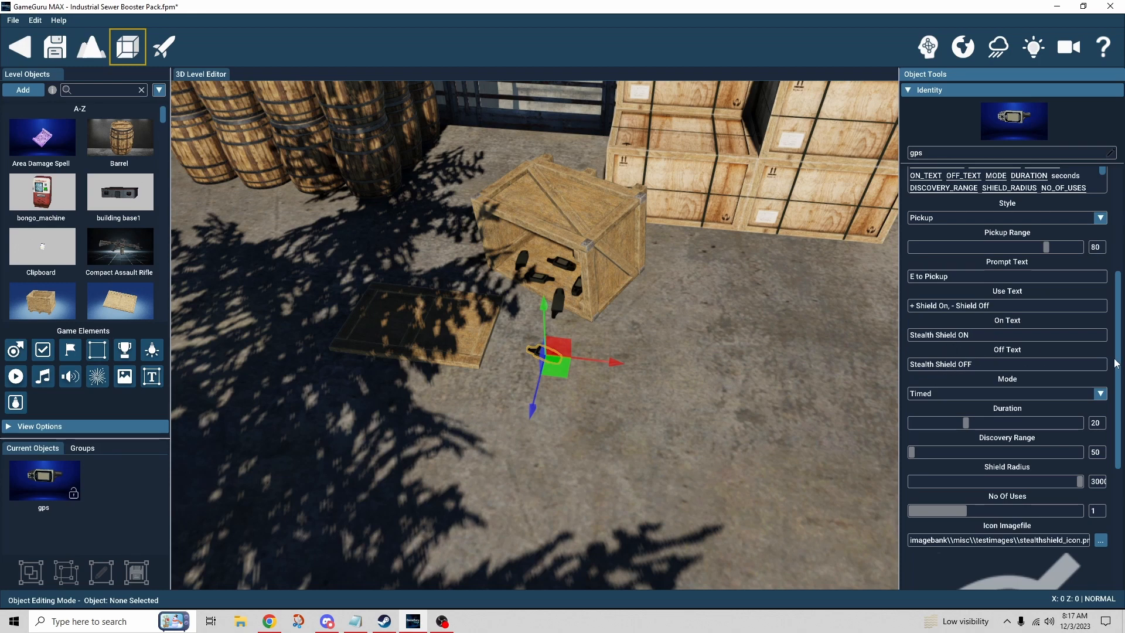
scroll(1113, 360, "down", 3)
left_click(1102, 307)
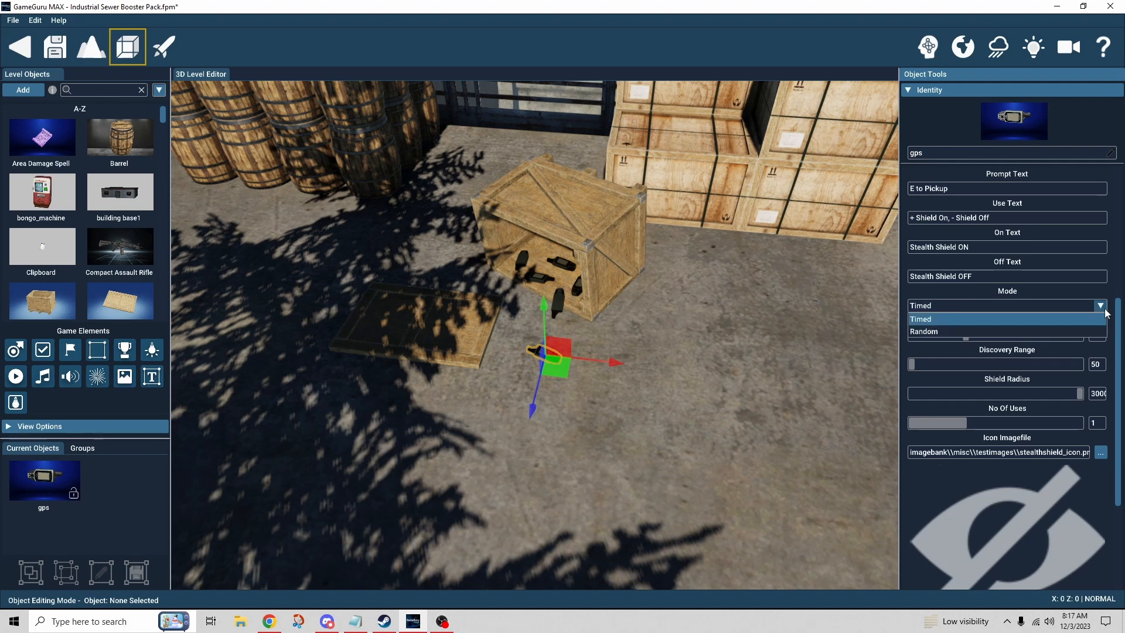
left_click(1105, 312)
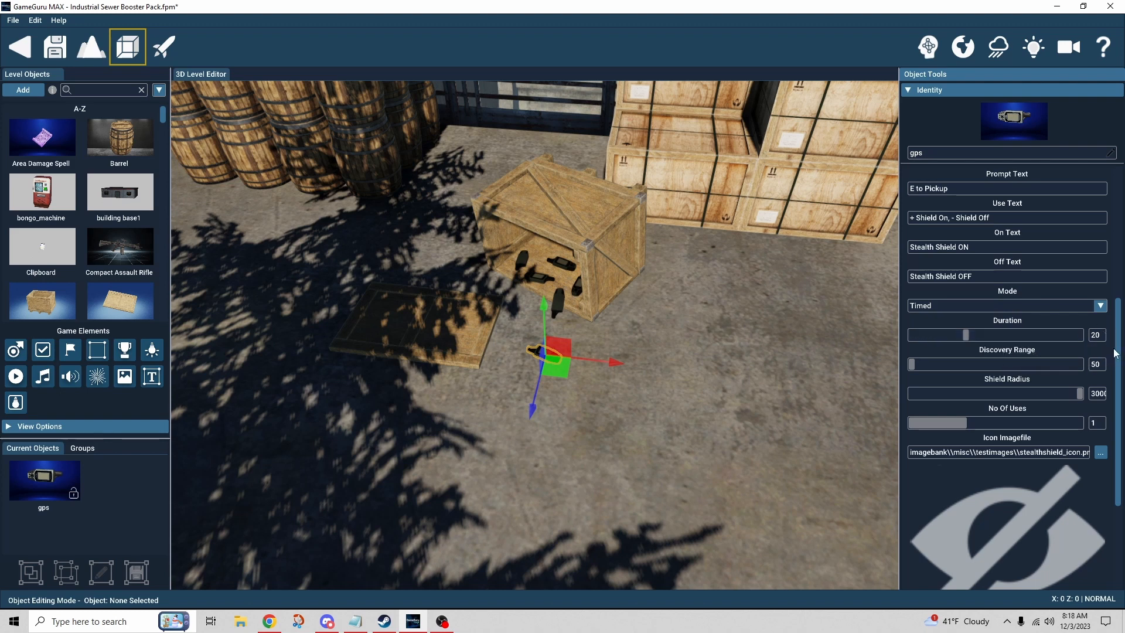
scroll(1110, 359, "down", 1)
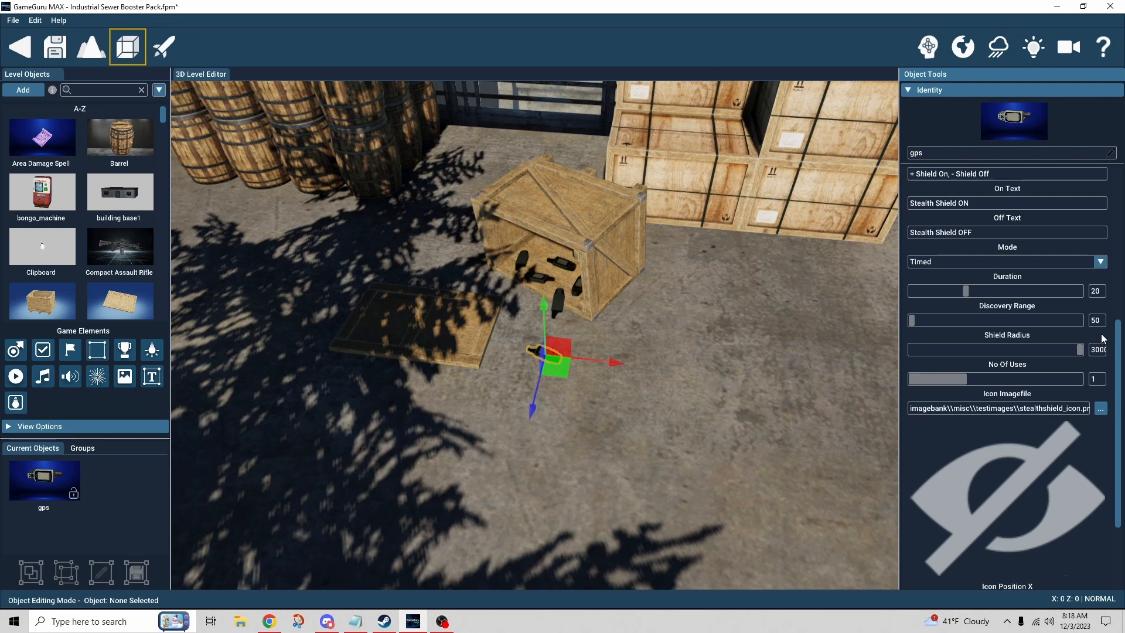
View the soldier beside the stacked crates along the fence up close, and return to the open crate near the barrels.
left_click(732, 409)
key("w")
right_click_drag(733, 409, 717, 331)
key("w")
key("s")
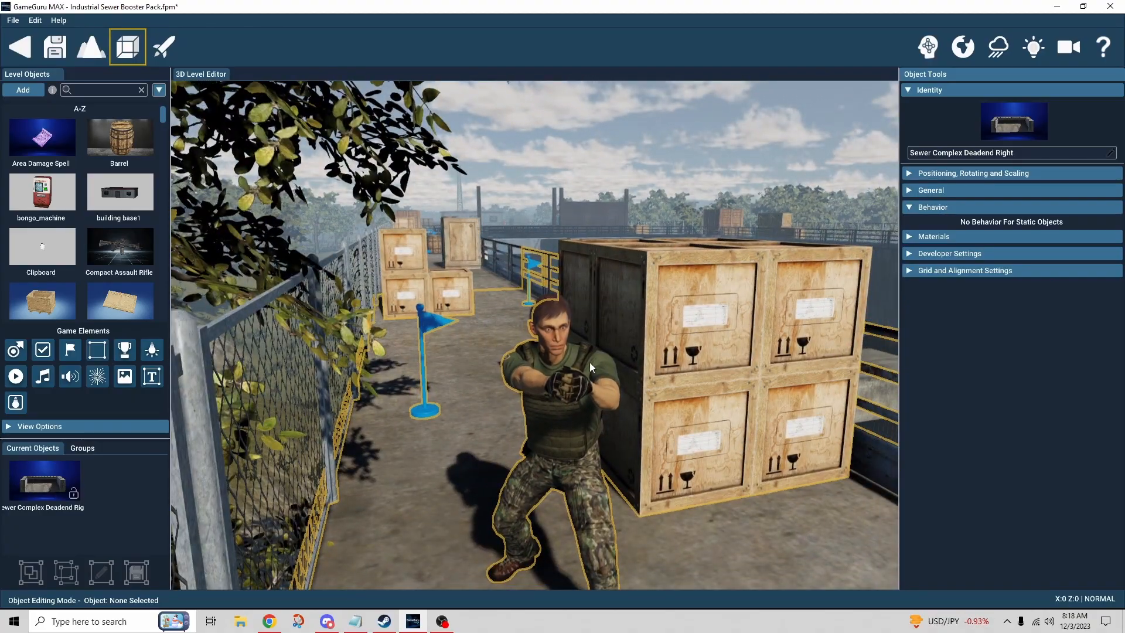
right_click_drag(590, 362, 539, 422)
key("s")
key("w")
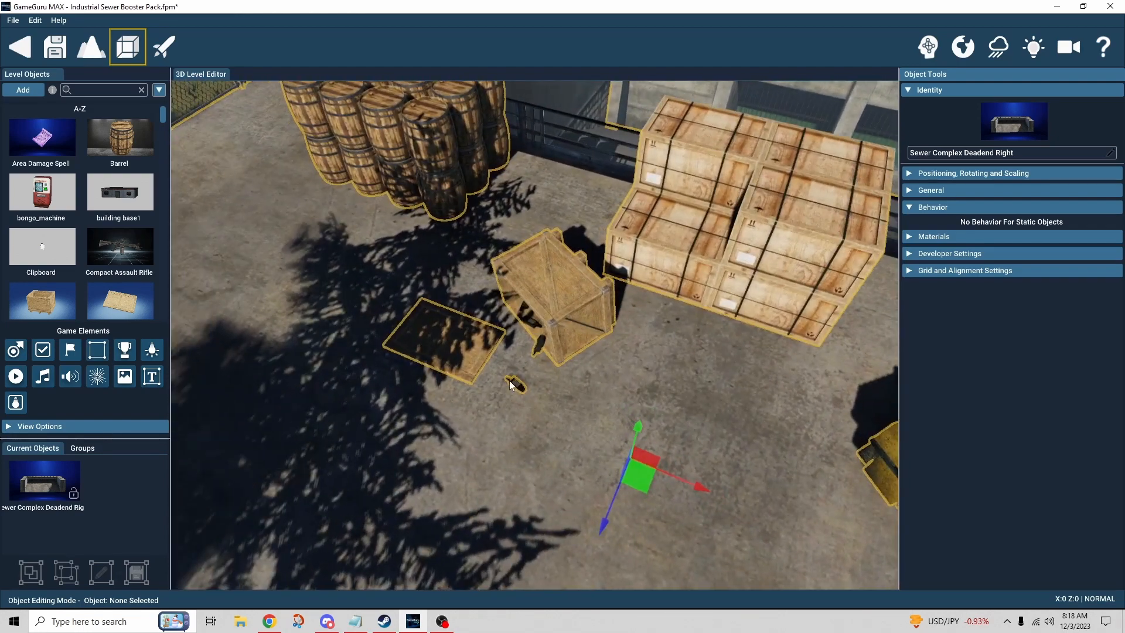
Reselect the gps object by the open crate and examine its Discovery Range and Shield Radius against the surrounding level area.
left_click(515, 385)
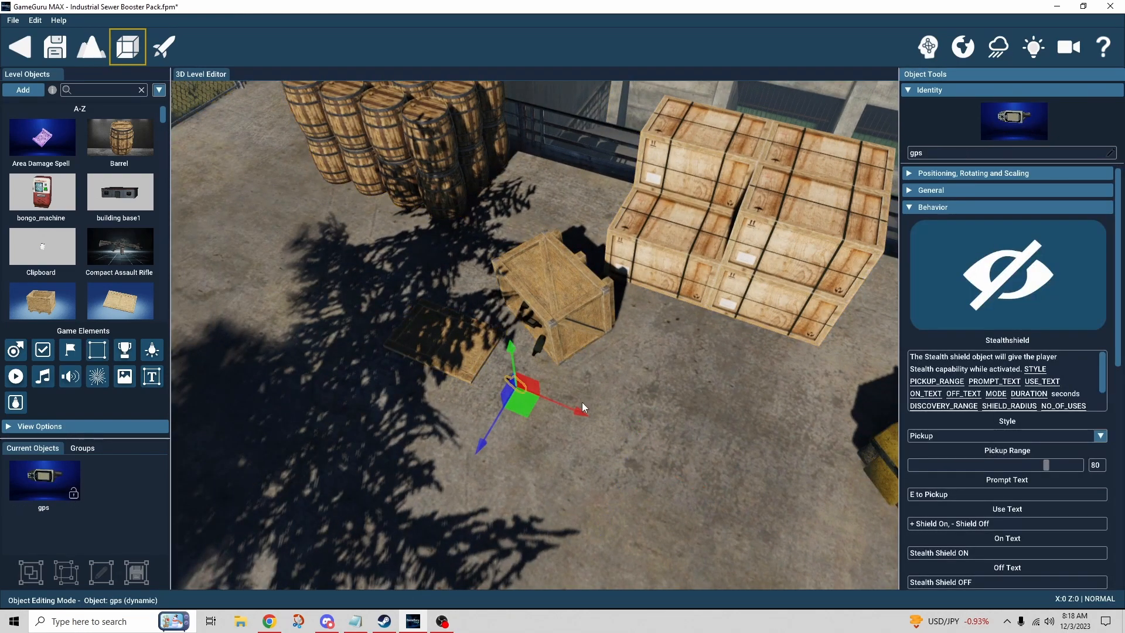
scroll(1034, 461, "down", 3)
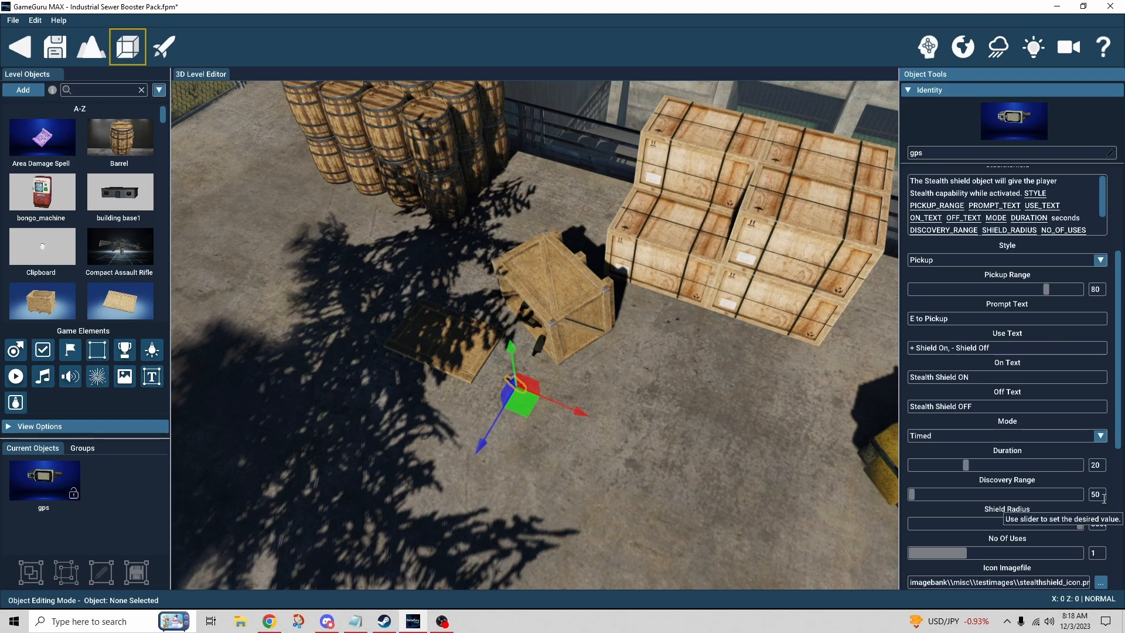
scroll(1048, 421, "down", 2)
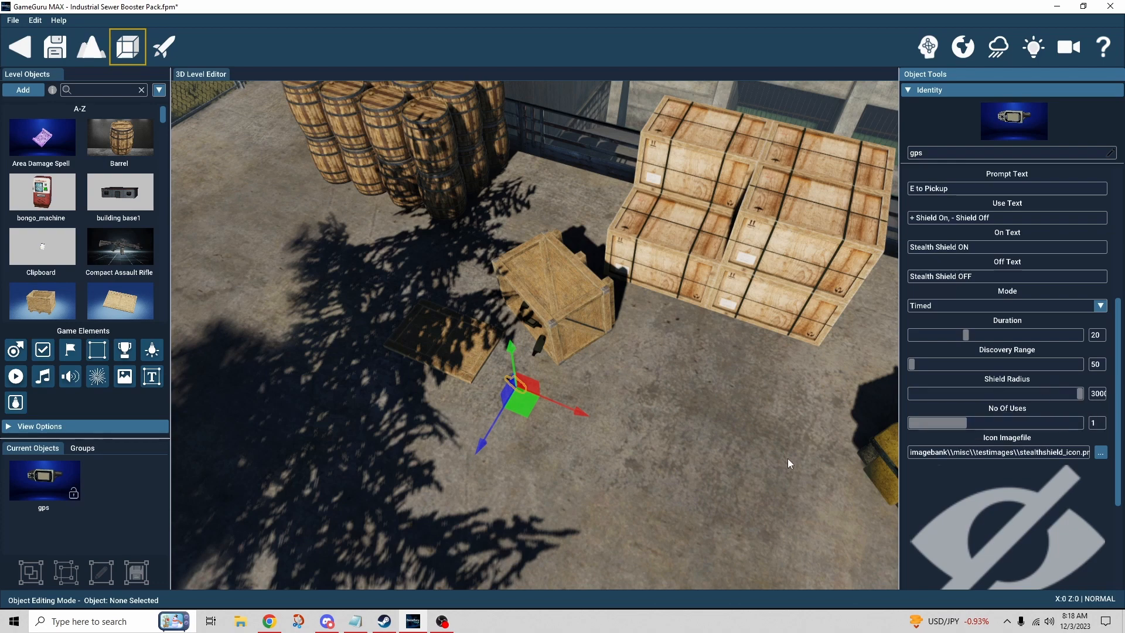
right_click_drag(787, 458, 789, 444)
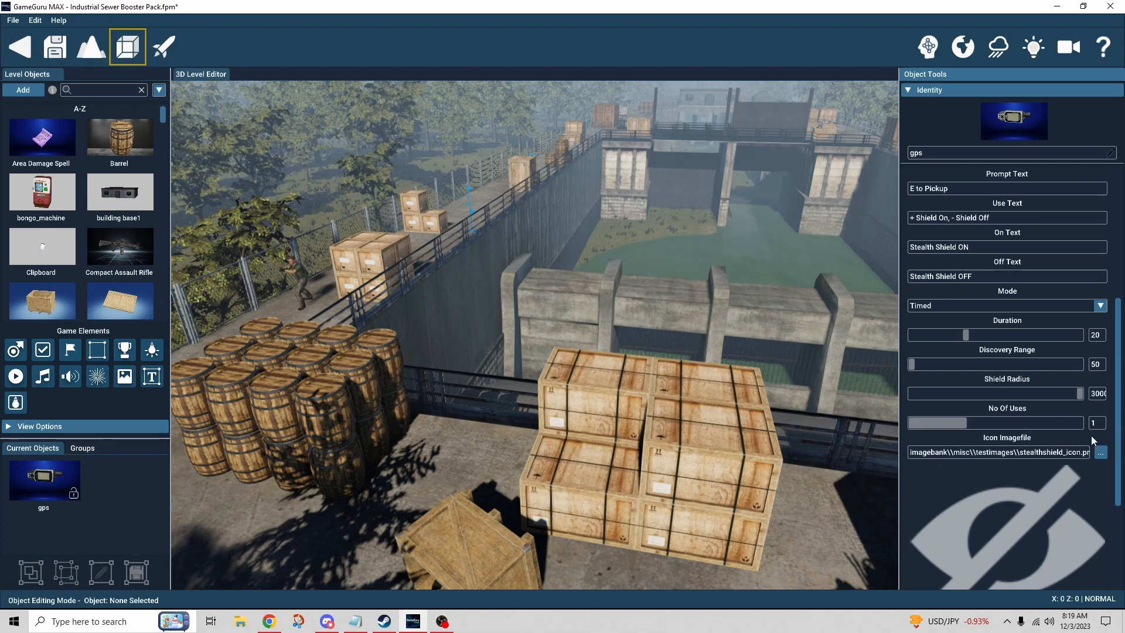
Examine the gps object's No Of Uses, Icon Imagefile, Icon Position X and Icon Position Y settings.
mouse_move(984, 426)
left_mouse_down()
mouse_move(1062, 426)
mouse_move(928, 427)
mouse_move(1084, 424)
mouse_move(941, 430)
mouse_move(1064, 431)
mouse_move(968, 432)
left_mouse_up()
scroll(1095, 431, "down", 2)
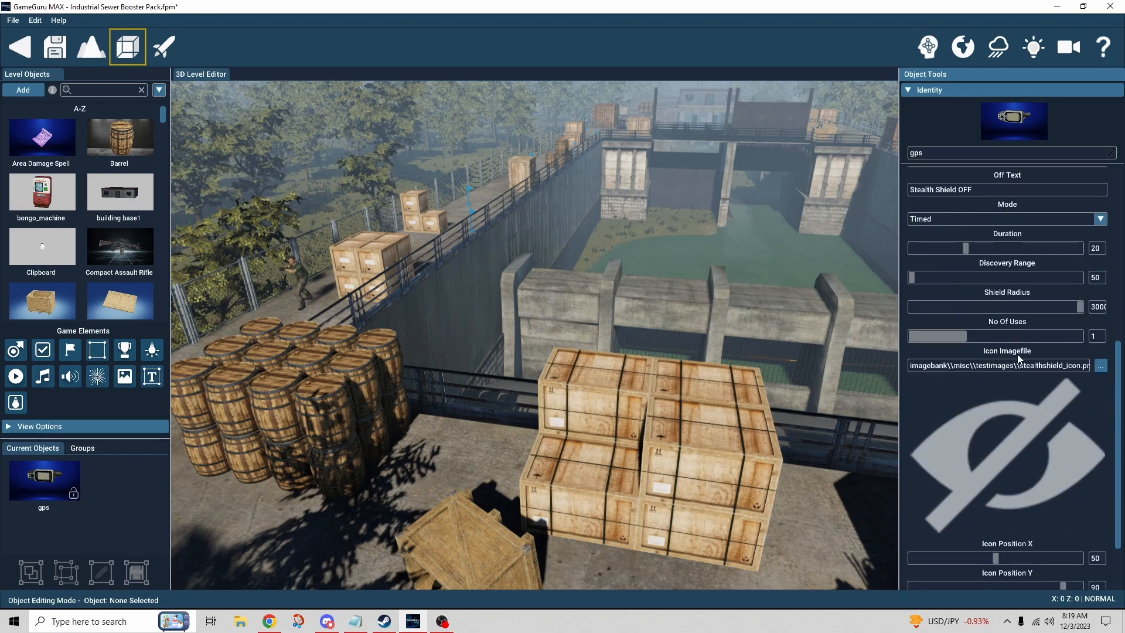
scroll(1088, 410, "down", 1)
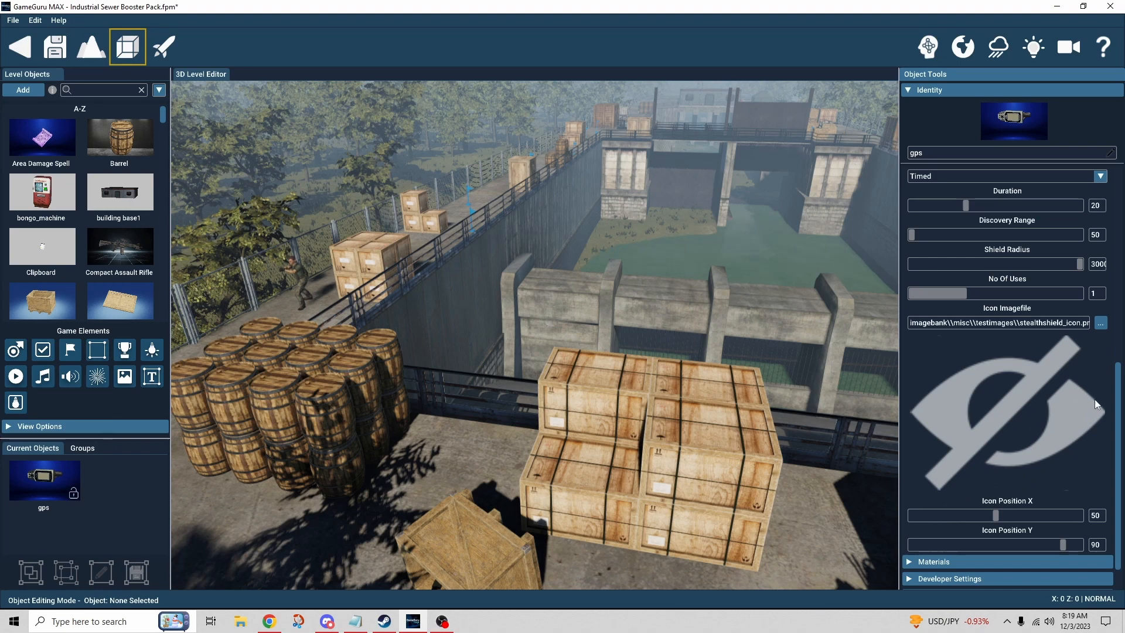
scroll(1095, 399, "down", 1)
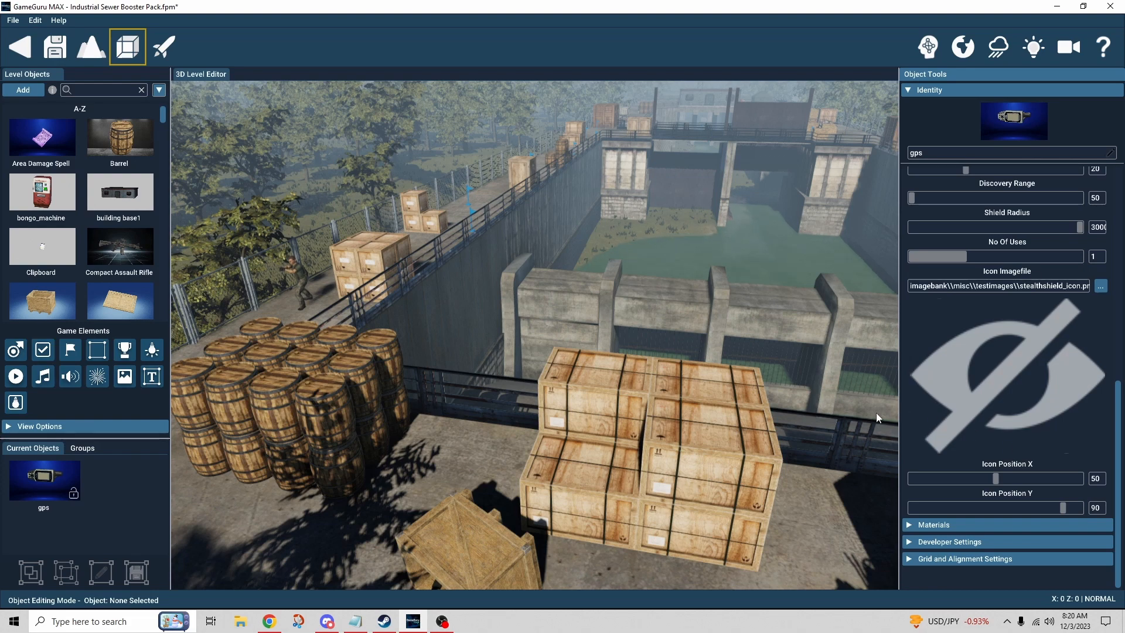
Select the trigger zone on the fenced concrete walkway near the large stacked crates and the pallet jack.
left_click(826, 516)
right_click_drag(824, 516, 727, 515)
key("w")
key("w")
key("w")
key("d")
scroll(824, 508, "down", 3)
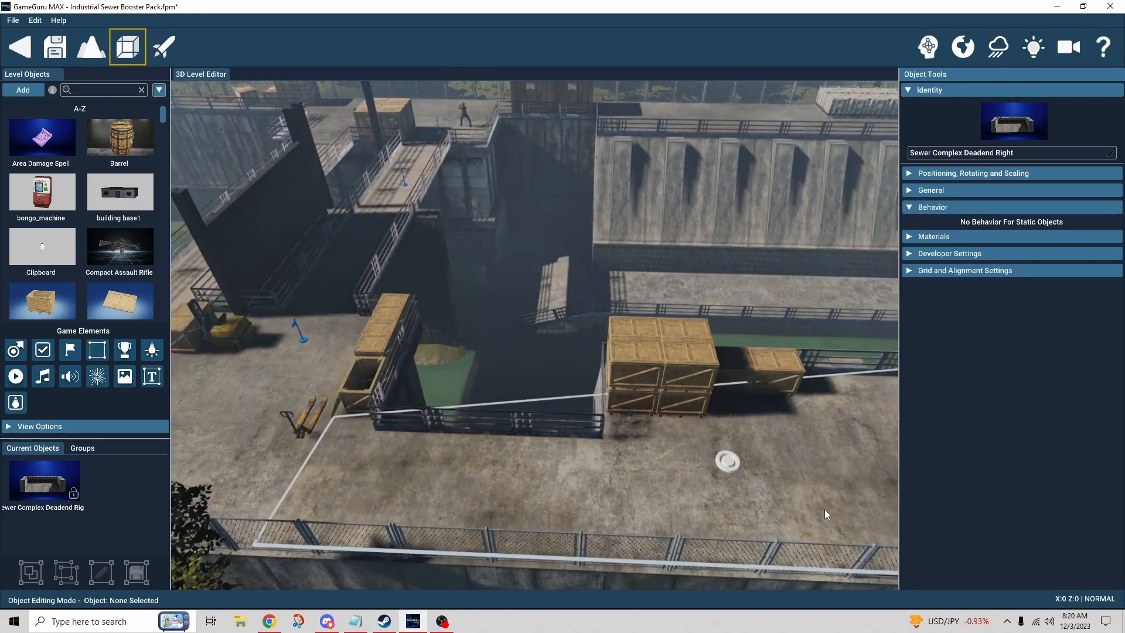
left_click(727, 461)
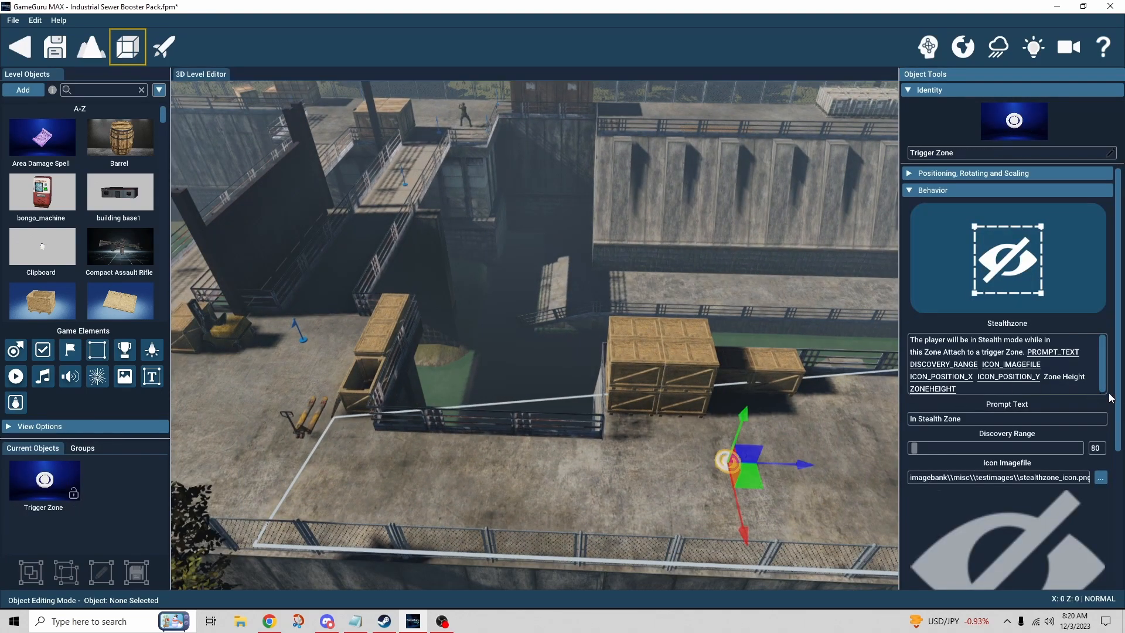
Examine the trigger zone's Stealthzone behavior, including its Prompt Text, Discovery Range, icon image, icon position and Zoneheight settings.
scroll(1115, 401, "down", 2)
scroll(1115, 402, "down", 2)
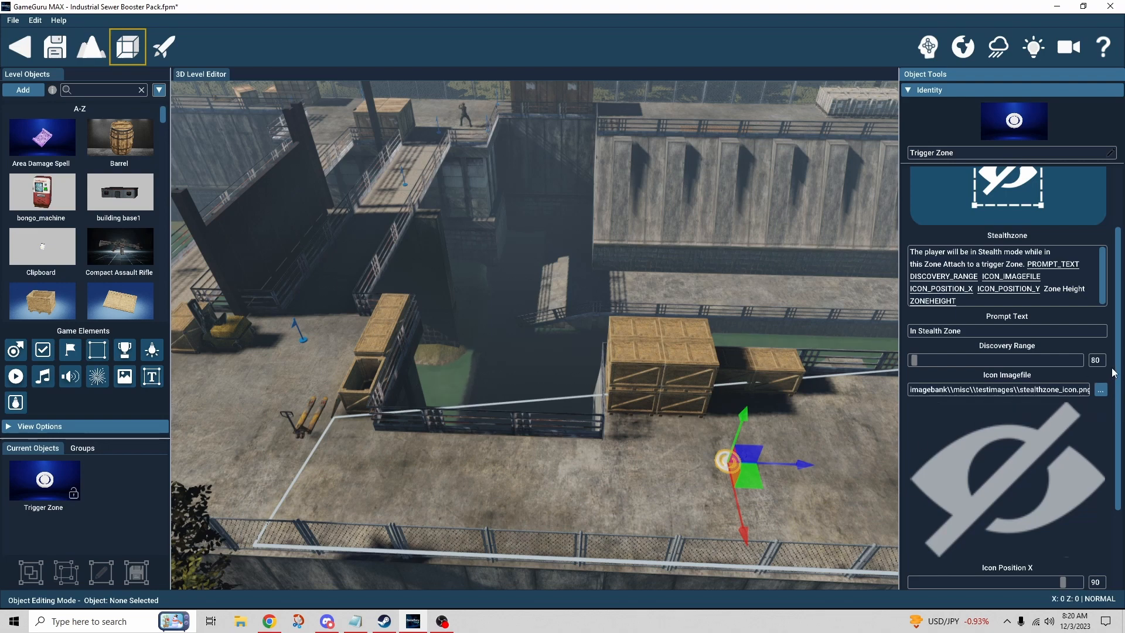
scroll(1113, 372, "down", 3)
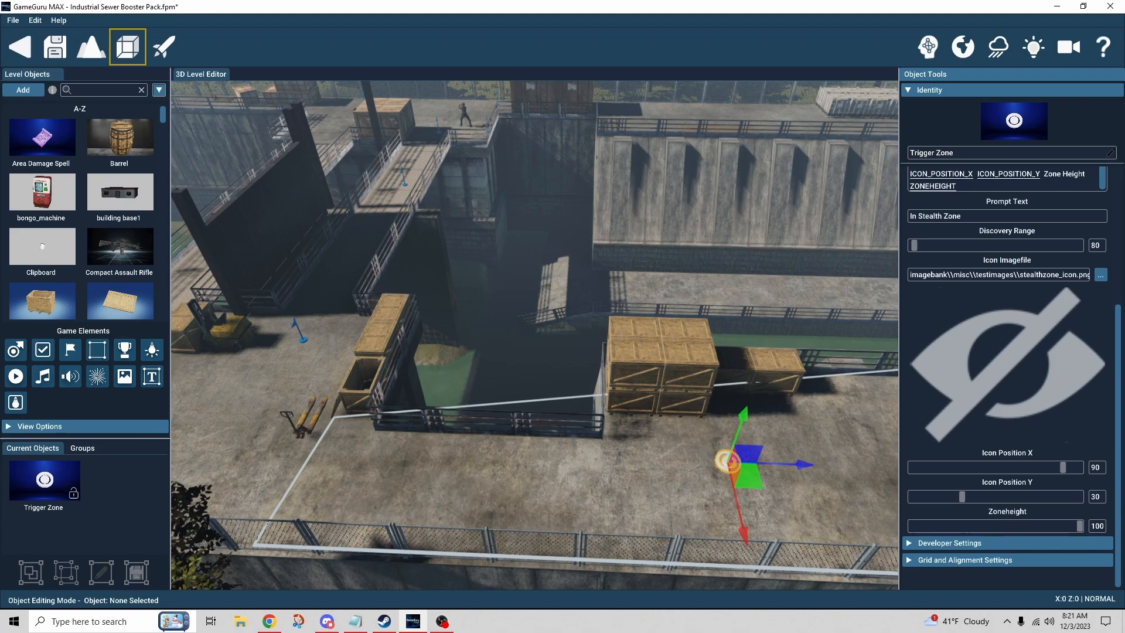
Inspect the trigger zone's outline and its surroundings, including the forklift area, the footbridges and the soldier across the channel.
right_click_drag(711, 443, 587, 412)
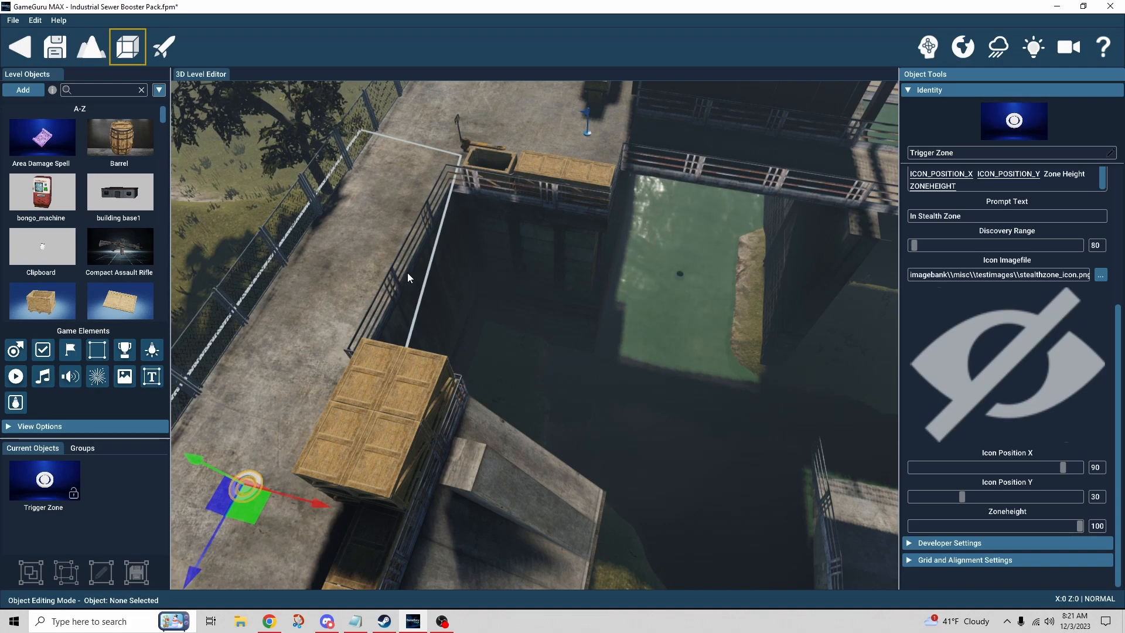
right_click_drag(465, 353, 547, 427)
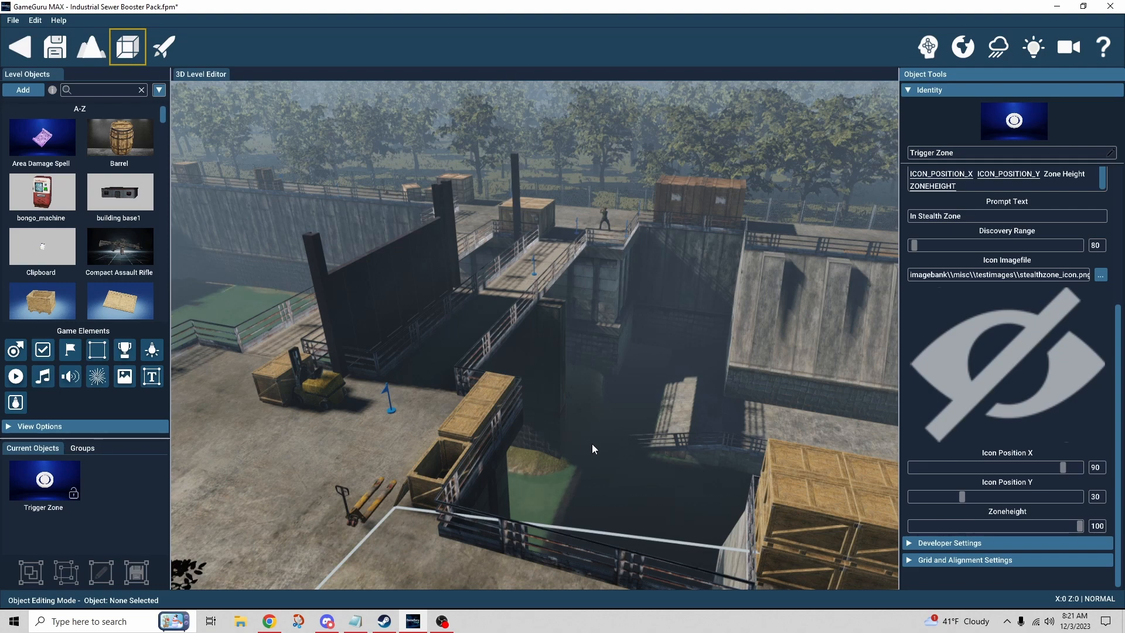
right_click_drag(592, 444, 501, 441)
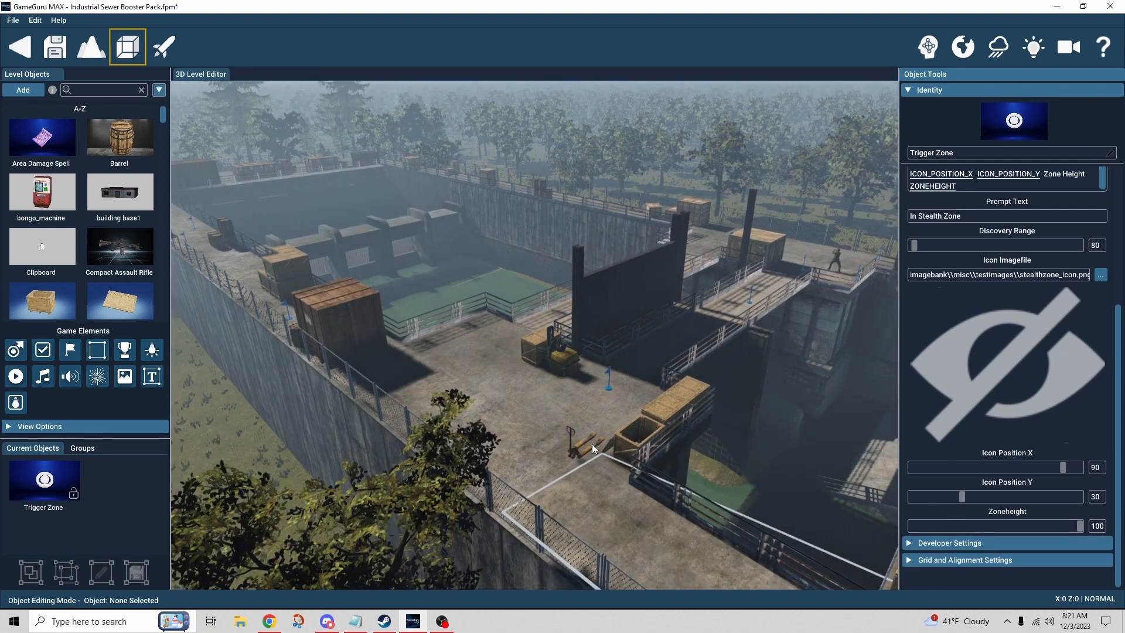
right_click_drag(592, 444, 606, 441)
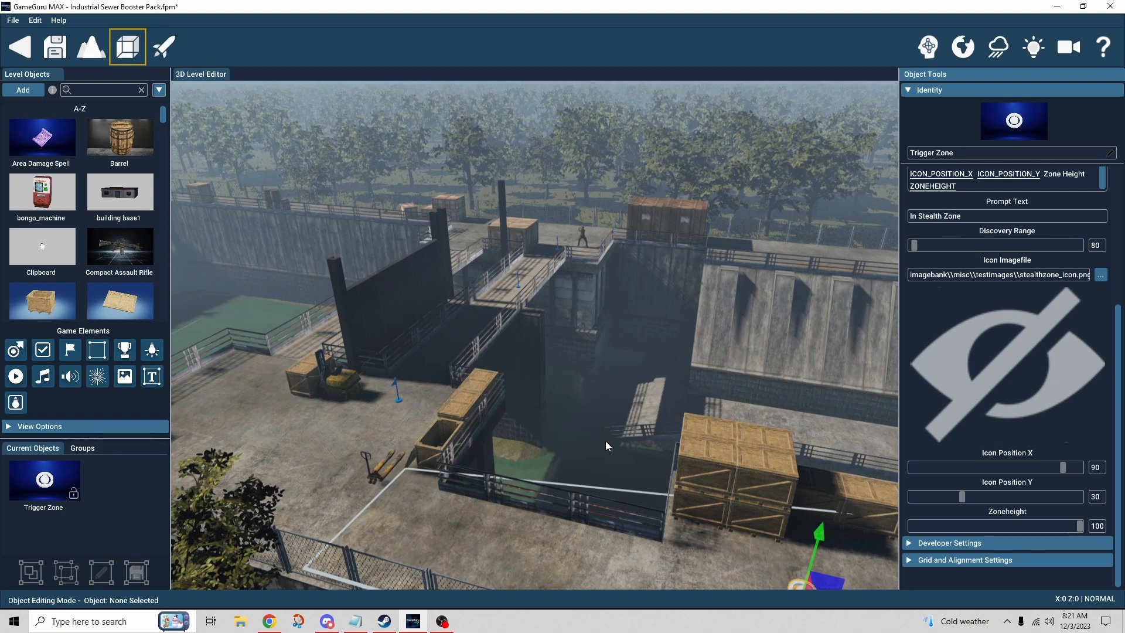
right_click_drag(606, 441, 596, 413)
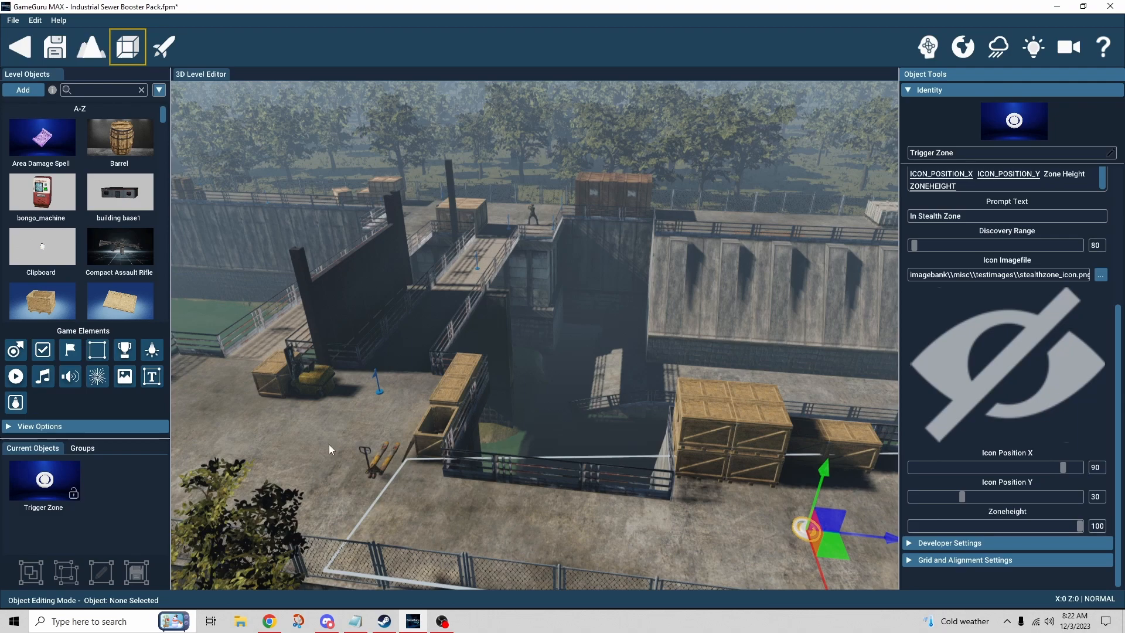
key("a")
mouse_move(329, 444)
right_mouse_down()
mouse_move(445, 448)
mouse_move(329, 445)
right_mouse_up()
key("a")
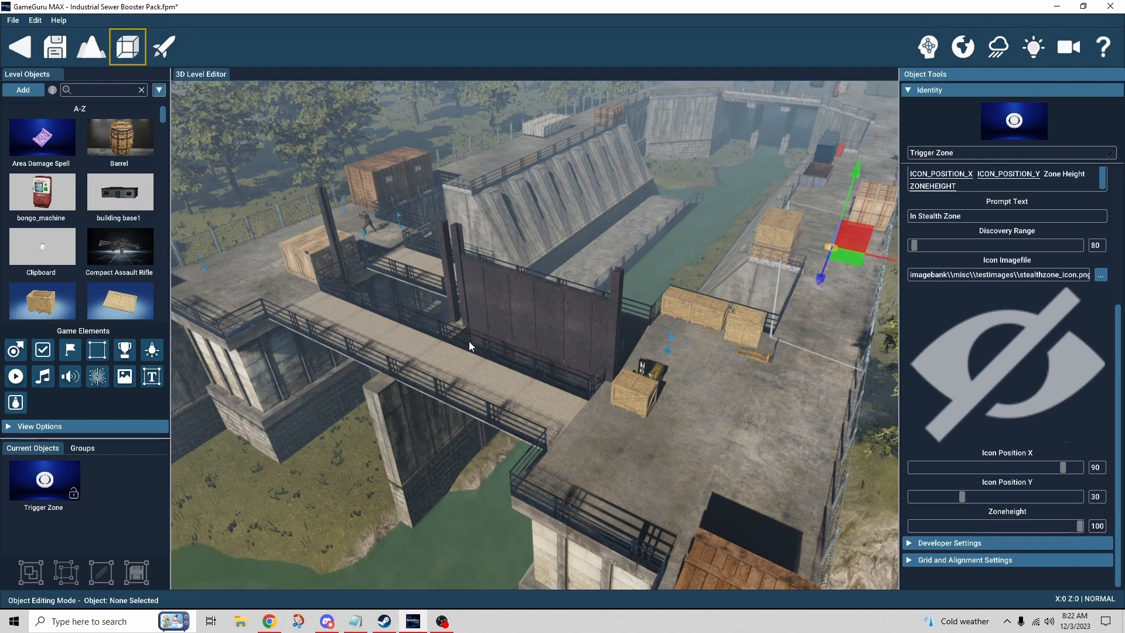
key("a")
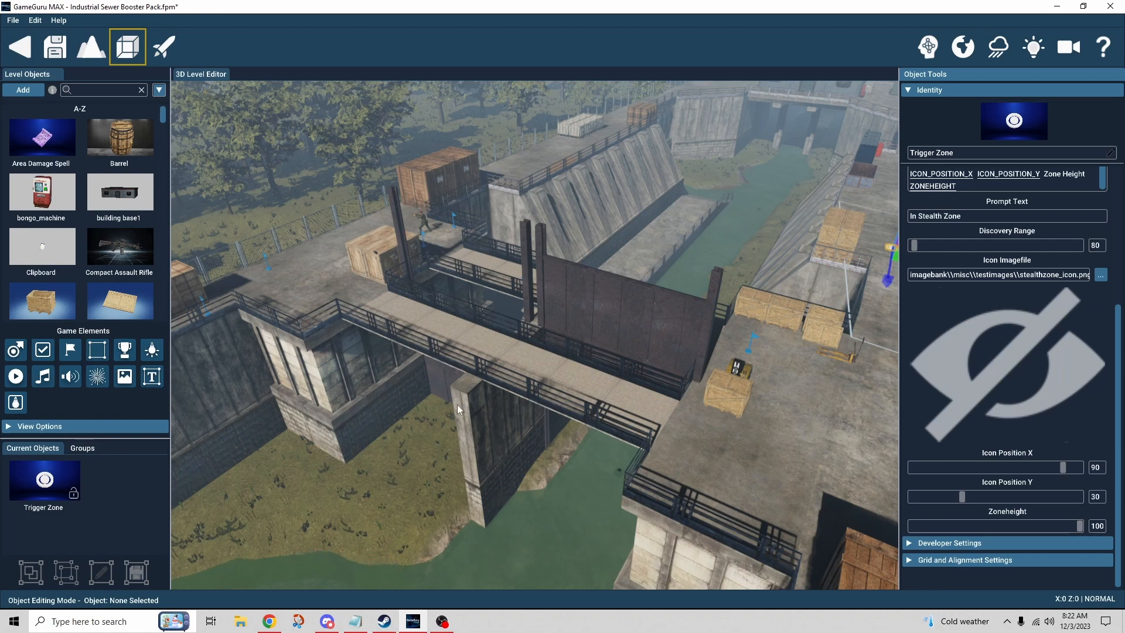
key("d")
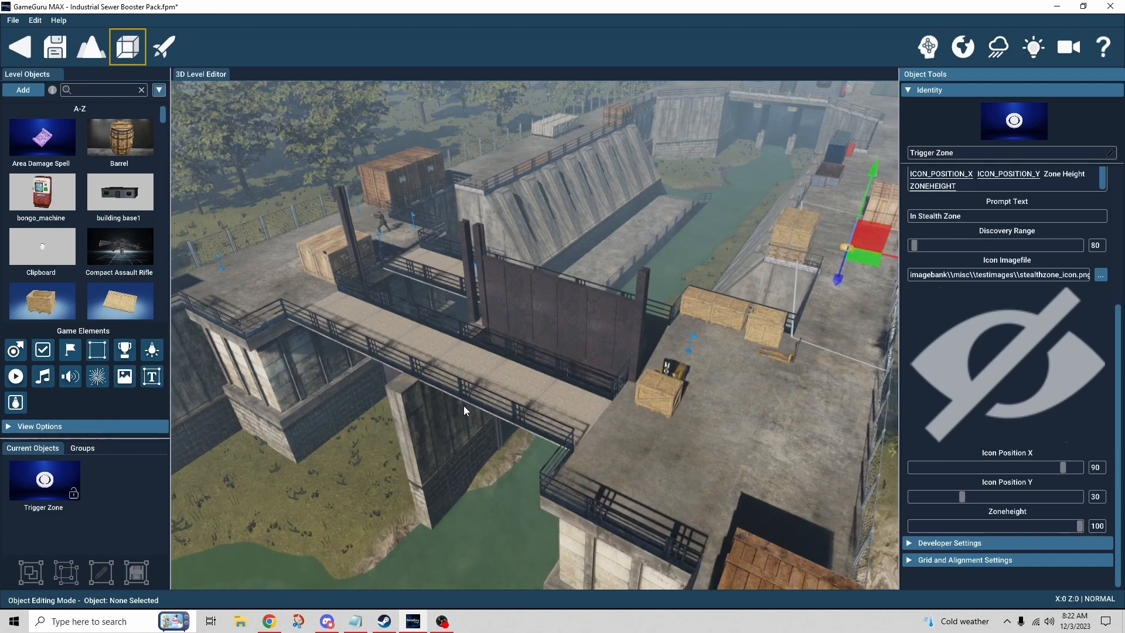
key("d")
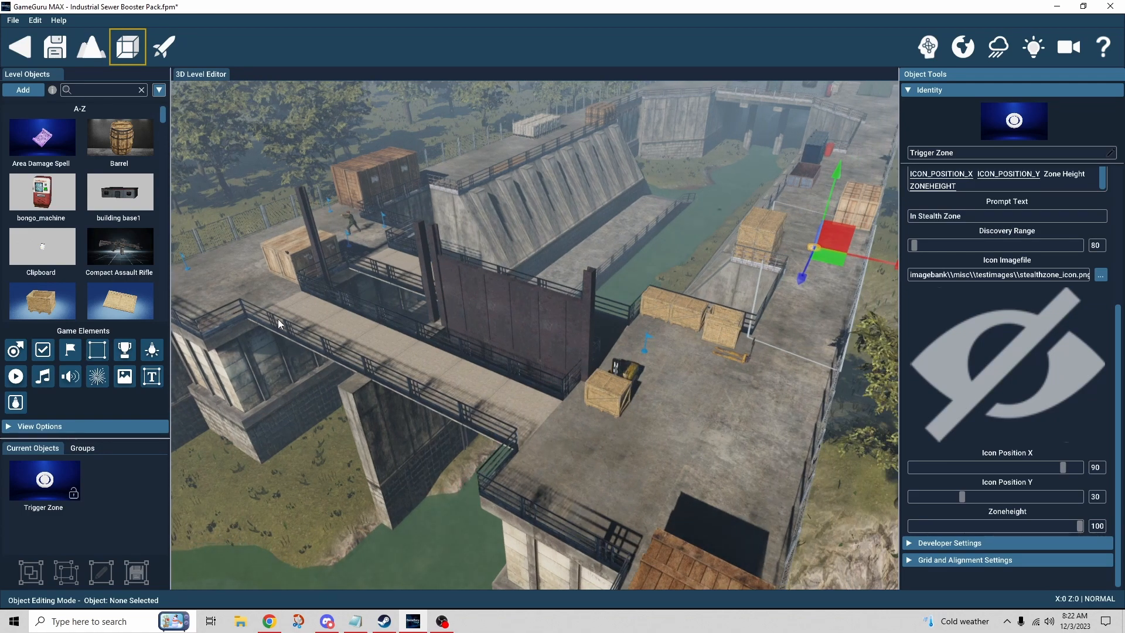